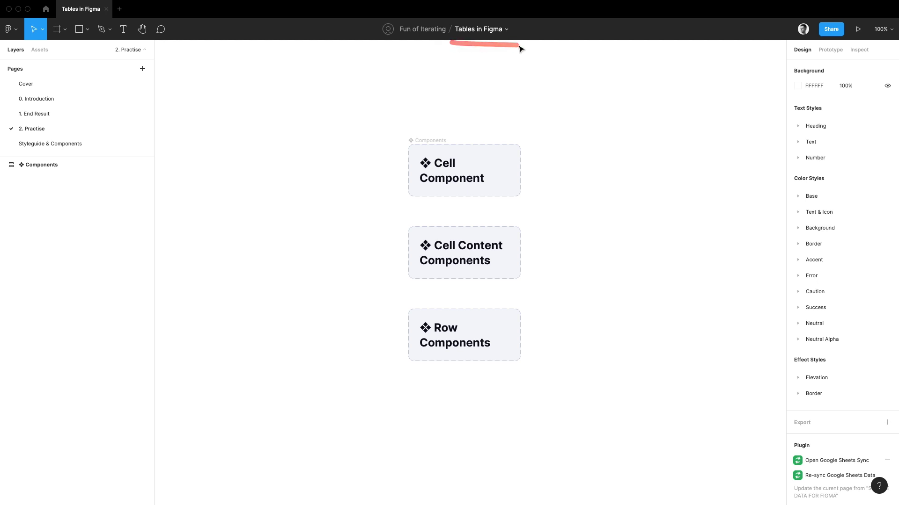
# Step: Switch to the Styleguide & Components page and pan across its Colors, Type, Styles and Icons frames
pyautogui.click(94, 143)
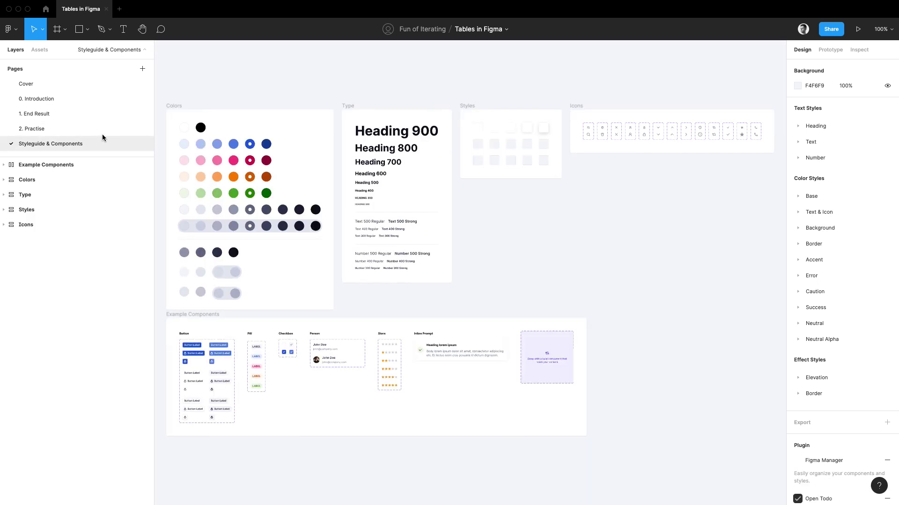
pyautogui.moveTo(327, 77); pyautogui.dragTo(370, 78)
pyautogui.moveTo(197, 92)
pyautogui.mouseDown()
pyautogui.moveTo(192, 309)
pyautogui.moveTo(228, 310)
pyautogui.moveTo(194, 311)
pyautogui.moveTo(181, 400)
pyautogui.moveTo(189, 438)
pyautogui.mouseUp()
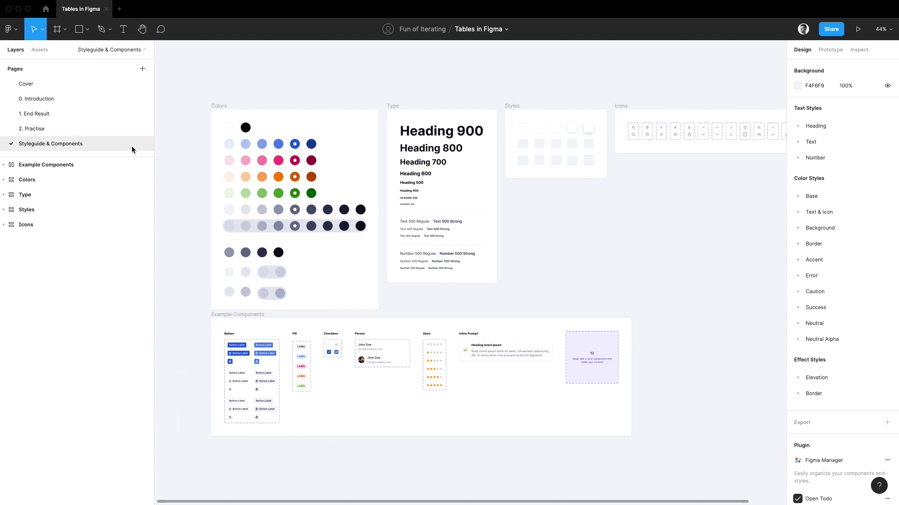
# Step: On the 2. Practise page, add a 'Cell Content' text layer on empty canvas
pyautogui.click(53, 131)
pyautogui.moveTo(286, 275); pyautogui.dragTo(506, 279)
pyautogui.press('t')
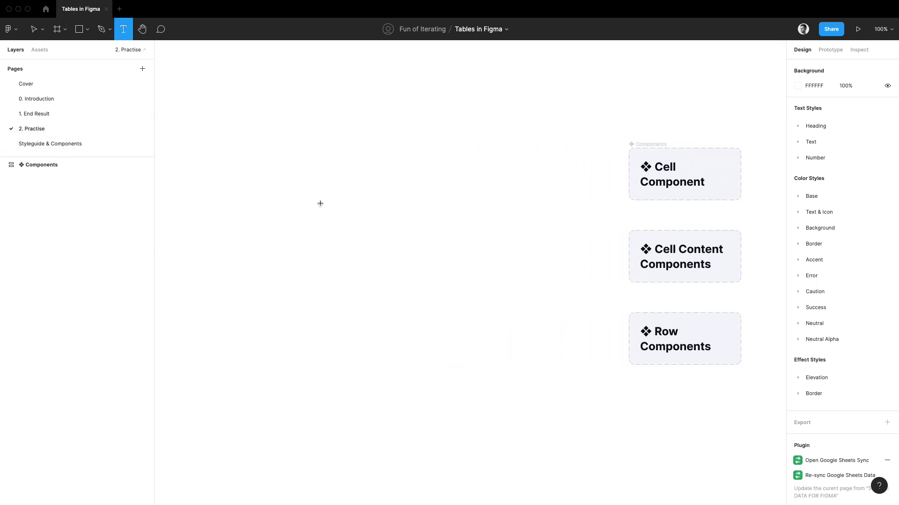
pyautogui.click(345, 184)
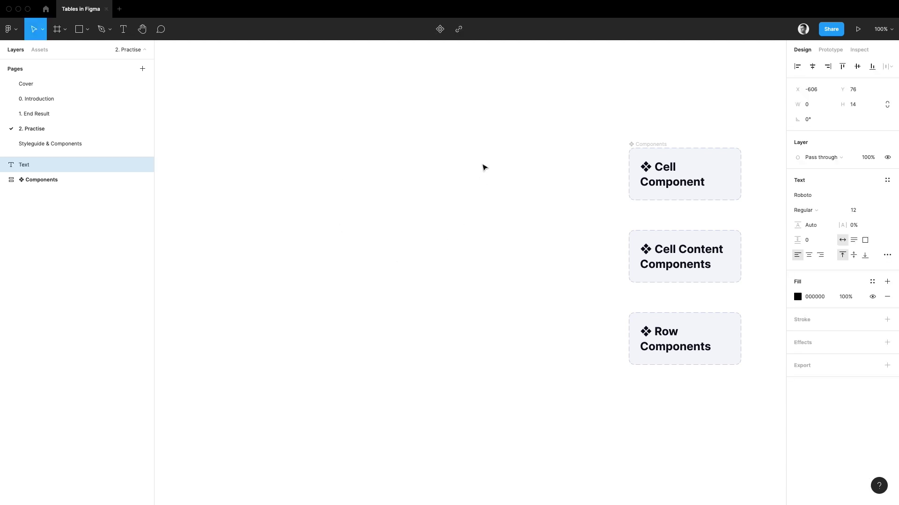
pyautogui.write('Cell Content')
pyautogui.press('Escape')
# Step: Style the text with Text/T400/Regular and the Text & Icon/Text fill colour
pyautogui.press('+')
pyautogui.hscroll(-5, 455, 240)
pyautogui.scroll(2, 455, 241)
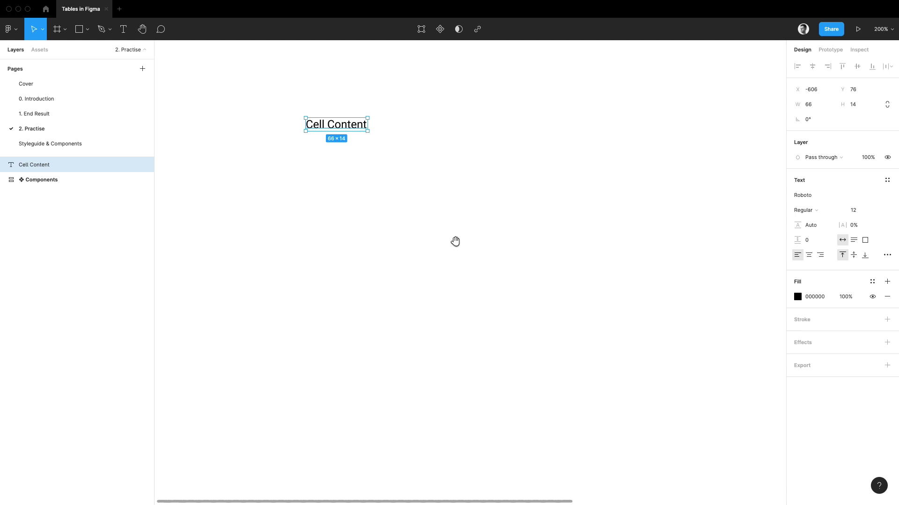
pyautogui.click(889, 177)
pyautogui.scroll(-3, 837, 290)
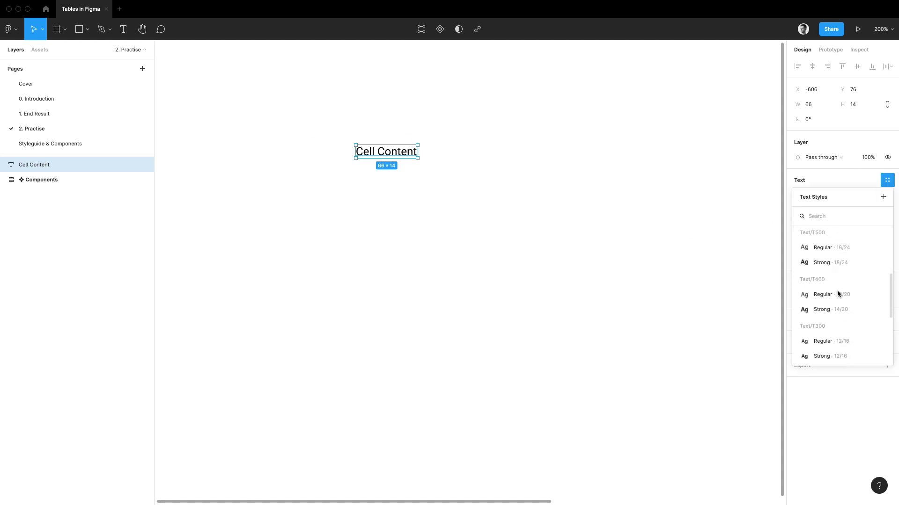
pyautogui.click(838, 295)
pyautogui.click(872, 222)
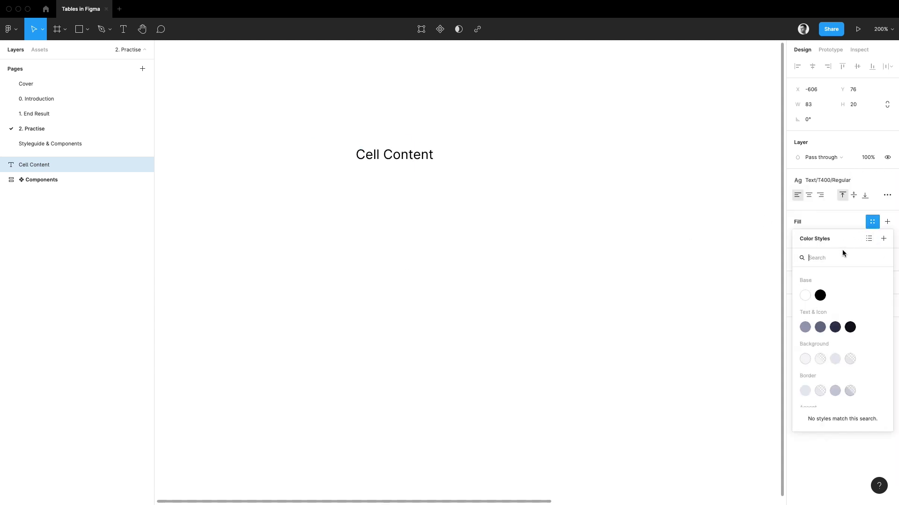
pyautogui.click(820, 325)
pyautogui.hscroll(-3, 551, 221)
pyautogui.scroll(2, 551, 220)
# Step: Wrap the Cell Content text in an auto-layout frame 192 wide
pyautogui.hotkey('shift', 'a')
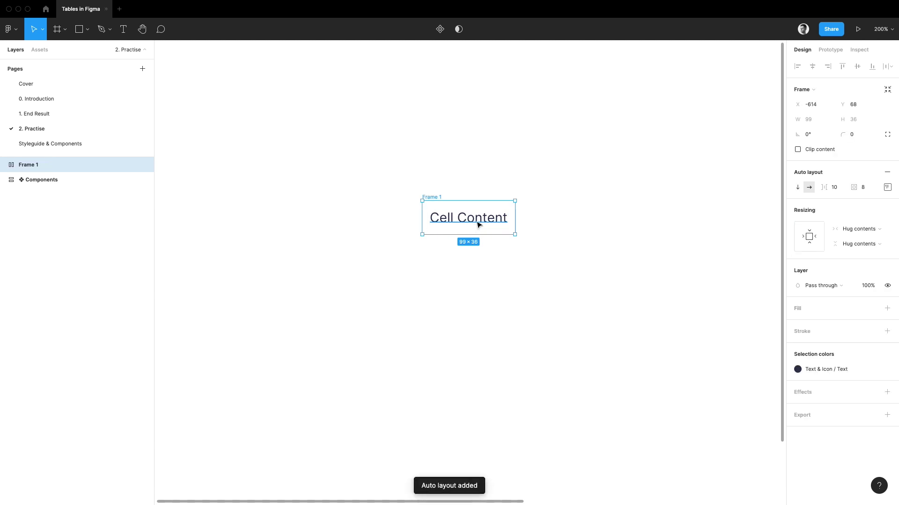
pyautogui.scroll(1, 493, 211)
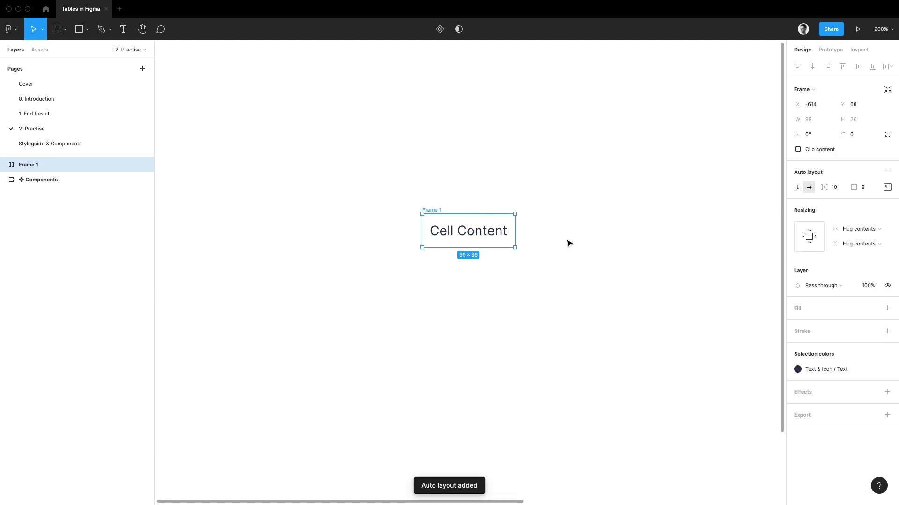
pyautogui.moveTo(515, 232); pyautogui.dragTo(591, 230)
pyautogui.click(819, 119)
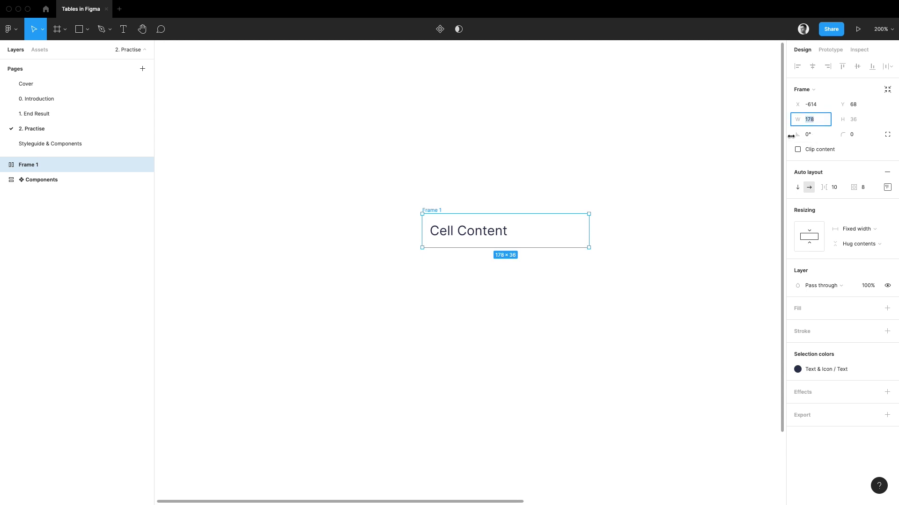
pyautogui.write('192')
pyautogui.press('Return')
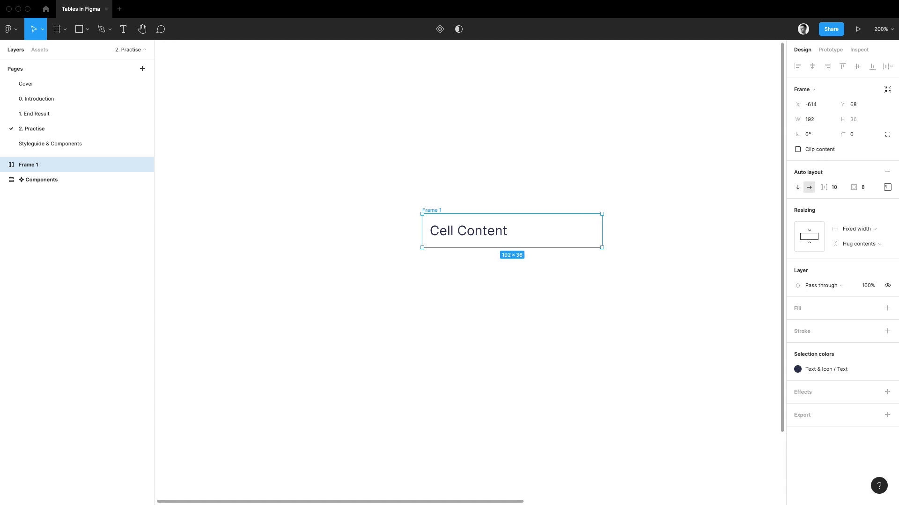
# Step: Set the Cell Content text to fill the frame's width
pyautogui.click(474, 232)
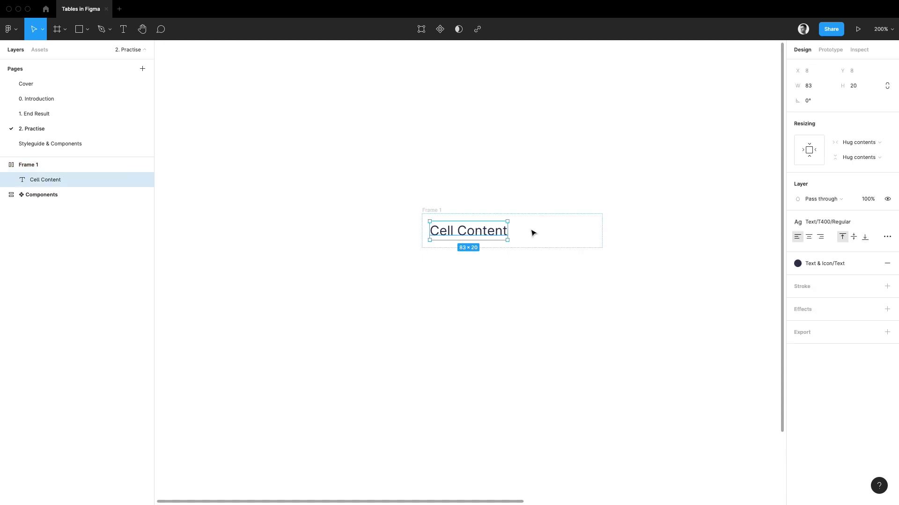
pyautogui.moveTo(515, 231); pyautogui.dragTo(584, 239)
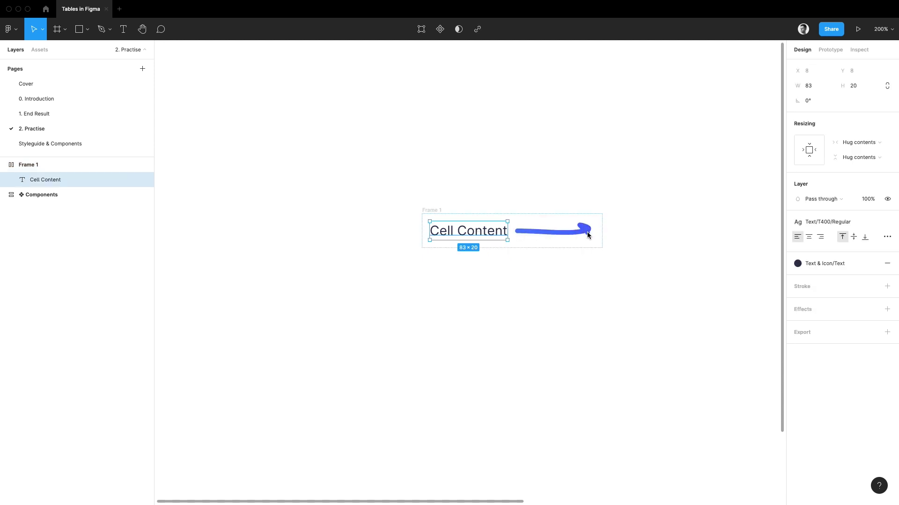
pyautogui.click(878, 142)
pyautogui.click(867, 156)
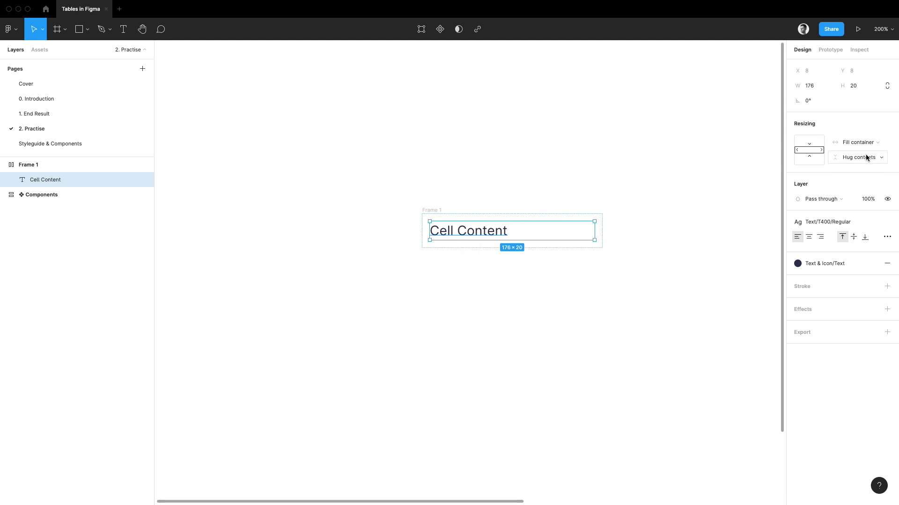
# Step: Set Frame 1's item spacing to 0
pyautogui.click(435, 211)
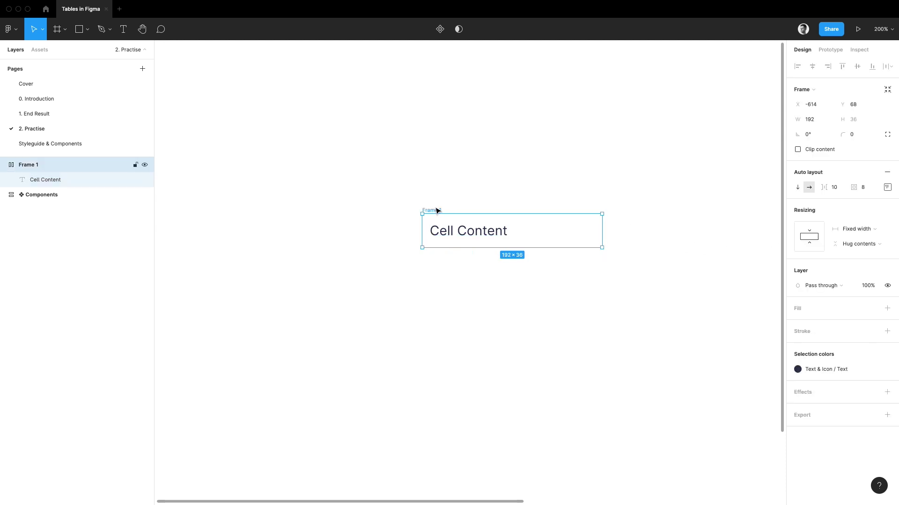
pyautogui.moveTo(815, 185)
pyautogui.mouseDown()
pyautogui.moveTo(804, 188)
pyautogui.moveTo(813, 182)
pyautogui.mouseUp()
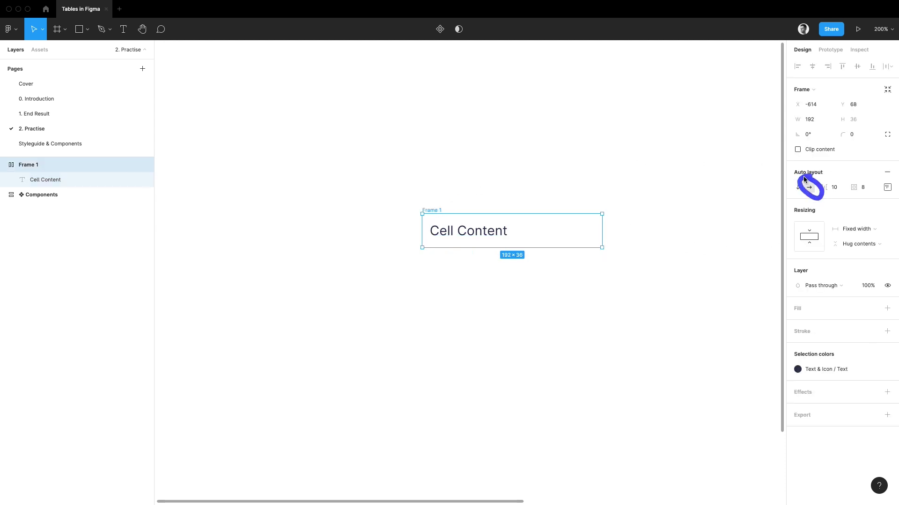
pyautogui.click(839, 189)
pyautogui.press('BackSpace')
pyautogui.press('BackSpace')
pyautogui.write('0')
pyautogui.press('Return')
# Step: Give Frame 1 16 vertical and 8 horizontal padding with centre-left alignment
pyautogui.click(887, 187)
pyautogui.moveTo(834, 218)
pyautogui.mouseDown()
pyautogui.moveTo(820, 225)
pyautogui.moveTo(874, 208)
pyautogui.moveTo(852, 197)
pyautogui.mouseUp()
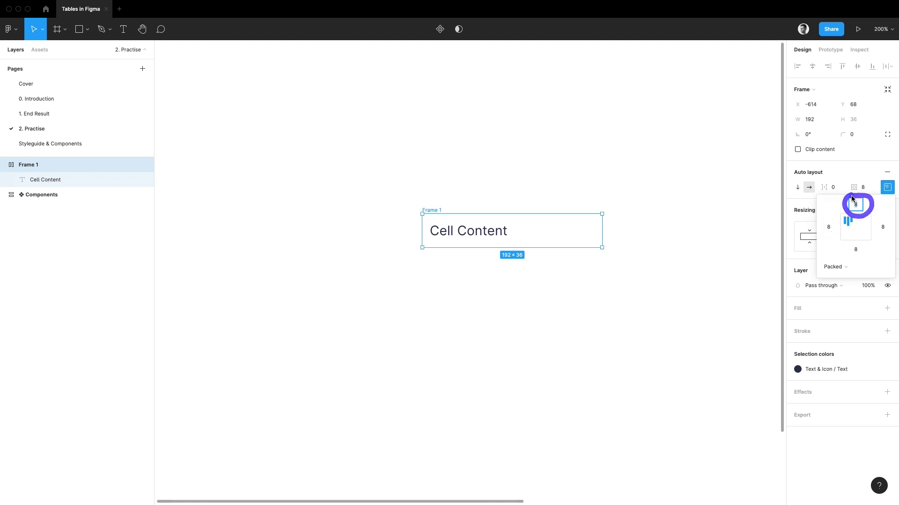
pyautogui.click(828, 228)
pyautogui.click(857, 250)
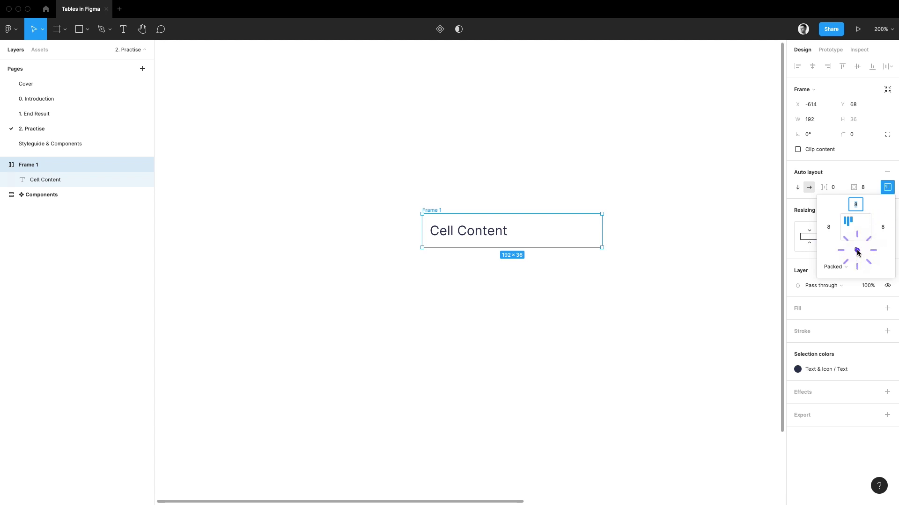
pyautogui.click(871, 187)
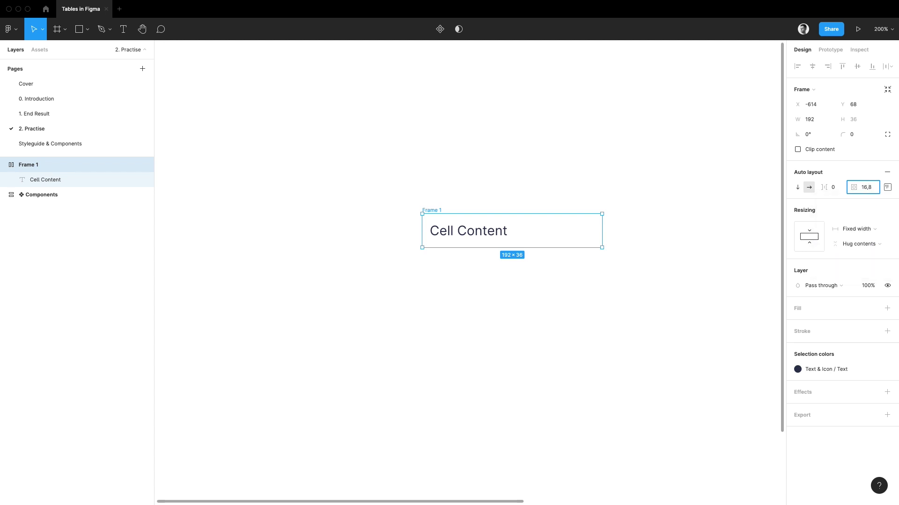
pyautogui.press('Return')
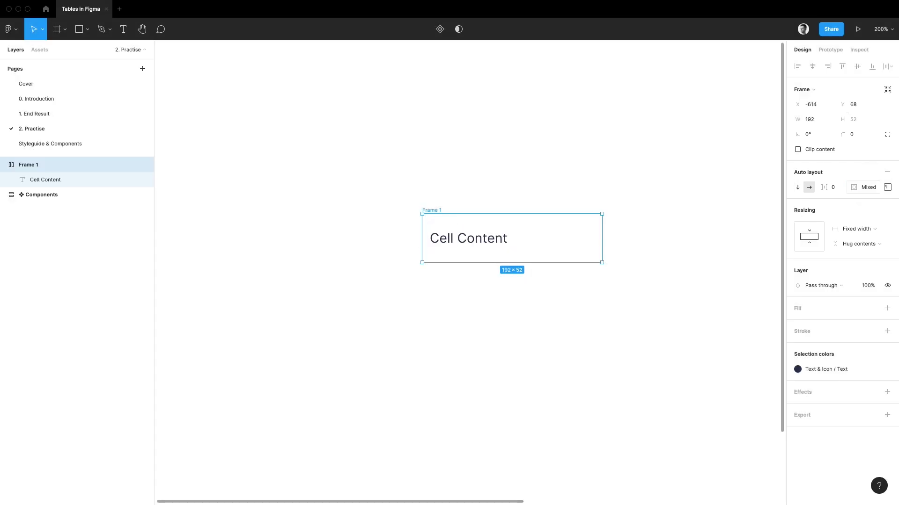
pyautogui.click(887, 187)
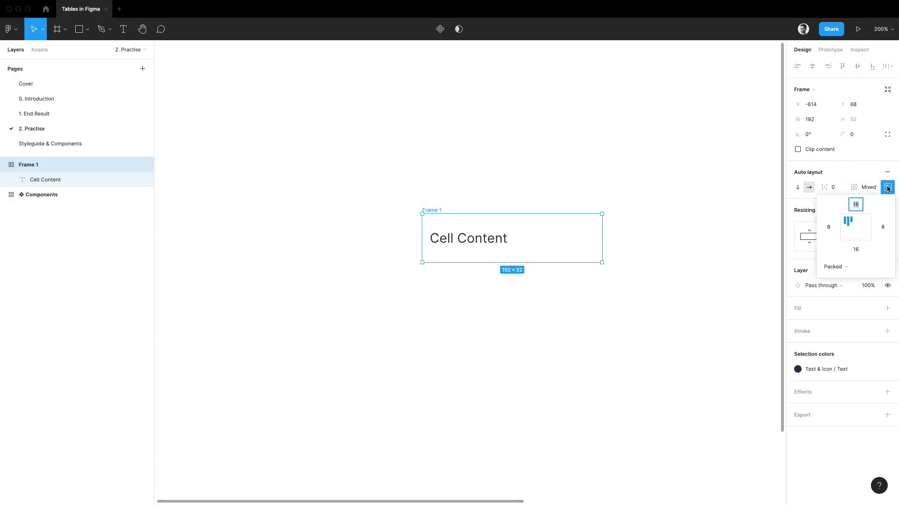
pyautogui.click(849, 230)
# Step: Make Frame 1 a component and name it Cell
pyautogui.click(440, 29)
pyautogui.press('super+r')
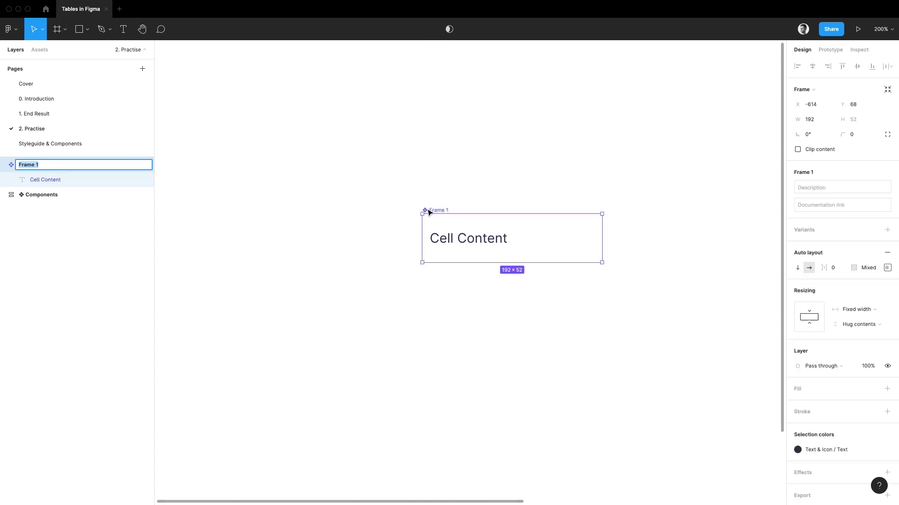
pyautogui.write('Cell')
pyautogui.press('Return')
# Step: Collapse the Cell layer's children and select its Cell Content text
pyautogui.moveTo(490, 201); pyautogui.dragTo(425, 163)
pyautogui.hotkey('alt', 'l')
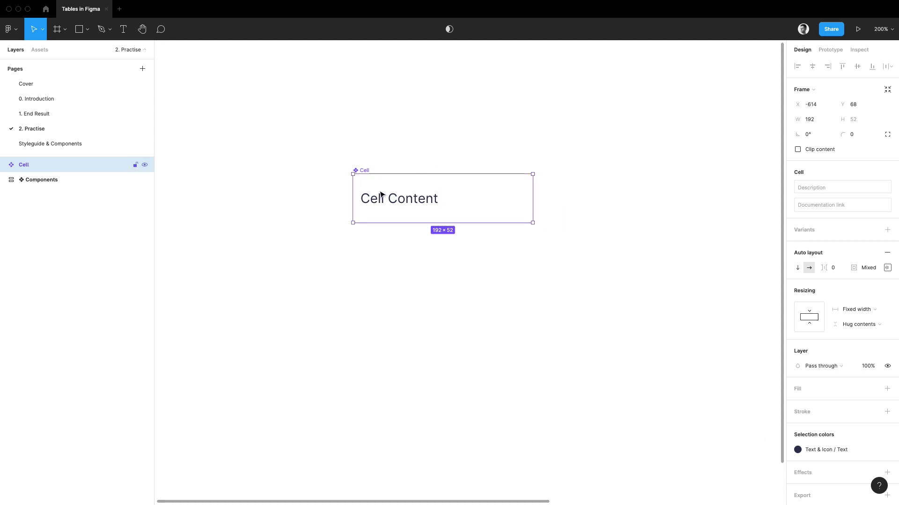
pyautogui.moveTo(361, 212); pyautogui.dragTo(447, 211)
pyautogui.doubleClick(412, 201)
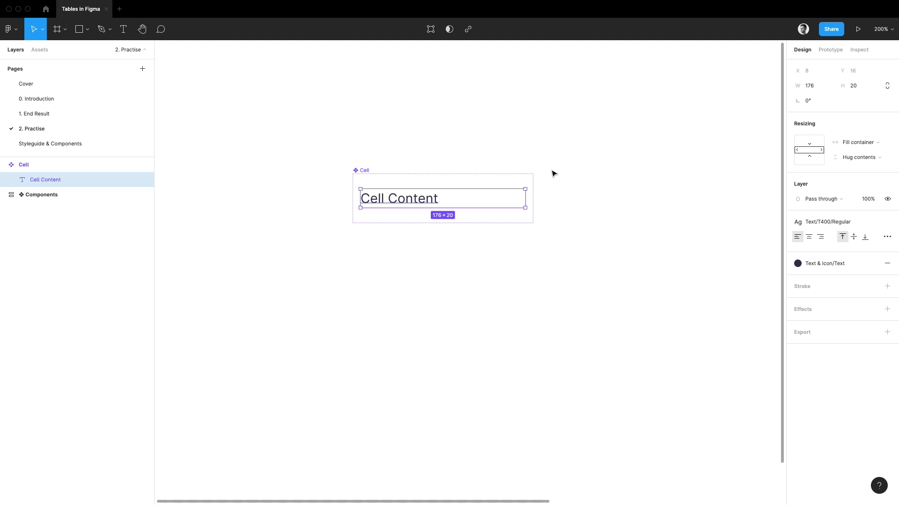
# Step: Duplicate the Cell Content text as a standalone copy below the Cell component
pyautogui.moveTo(530, 165)
pyautogui.mouseDown()
pyautogui.moveTo(487, 199)
pyautogui.moveTo(499, 191)
pyautogui.mouseUp()
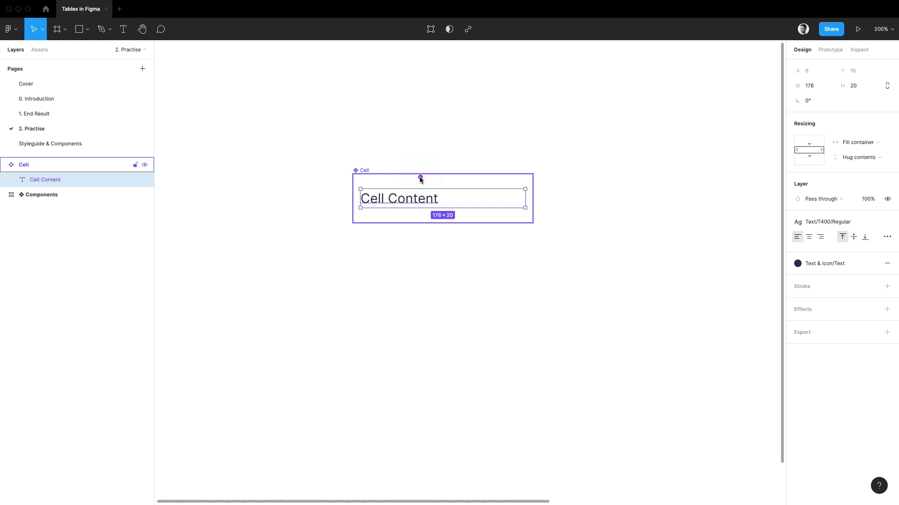
pyautogui.moveTo(416, 176)
pyautogui.mouseDown()
pyautogui.moveTo(370, 180)
pyautogui.moveTo(354, 211)
pyautogui.moveTo(497, 231)
pyautogui.moveTo(544, 197)
pyautogui.moveTo(472, 182)
pyautogui.moveTo(379, 188)
pyautogui.mouseUp()
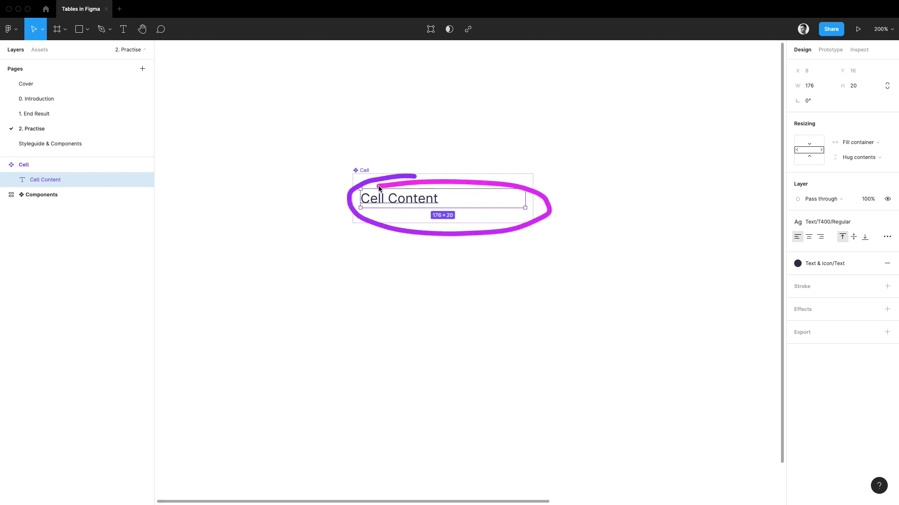
pyautogui.moveTo(449, 183)
pyautogui.mouseDown()
pyautogui.moveTo(468, 156)
pyautogui.moveTo(513, 143)
pyautogui.moveTo(497, 137)
pyautogui.moveTo(506, 154)
pyautogui.mouseUp()
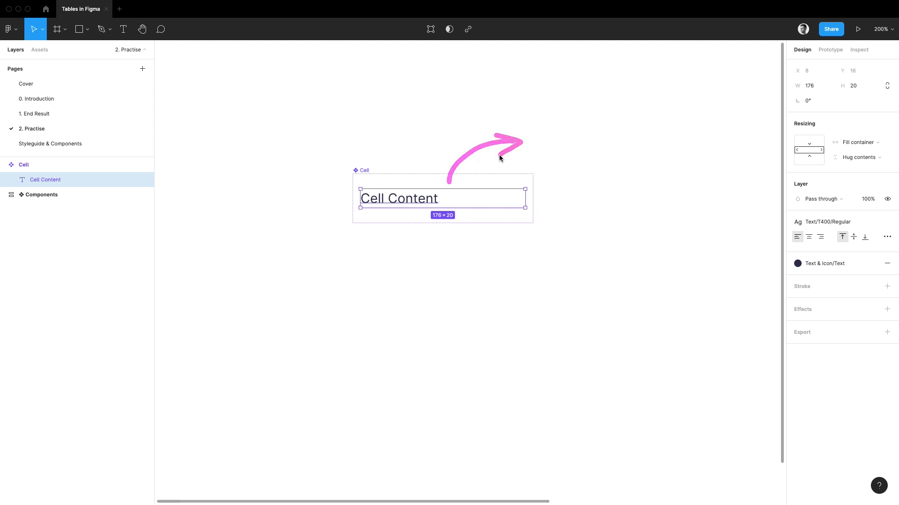
pyautogui.moveTo(416, 202); pyautogui.dragTo(414, 261)
# Step: Wrap the copied text in an auto-layout frame with 0 spacing and 0 padding
pyautogui.scroll(-3, 510, 252)
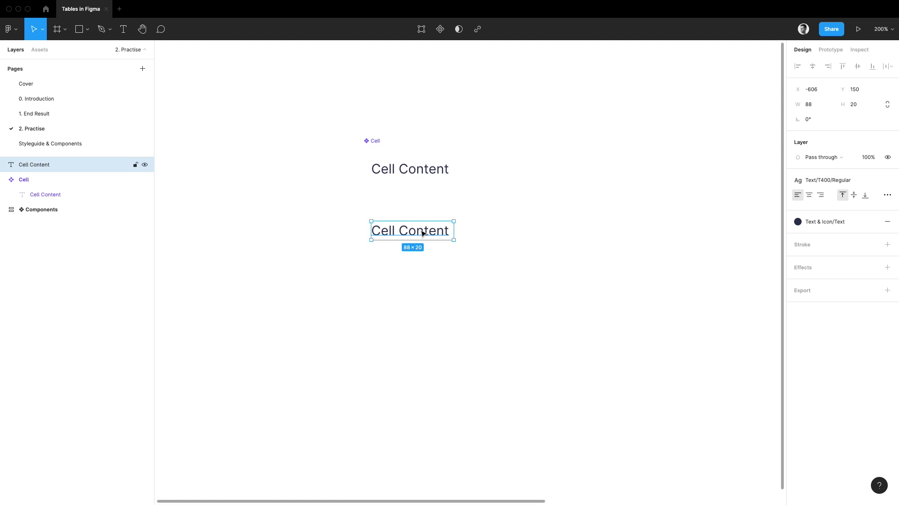
pyautogui.hotkey('shift', 'a')
pyautogui.hscroll(-2, 494, 215)
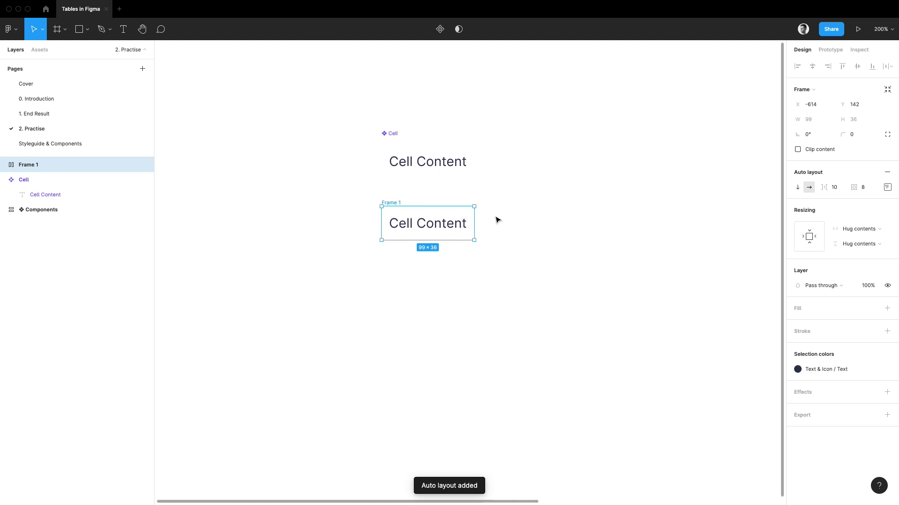
pyautogui.click(843, 189)
pyautogui.write('0')
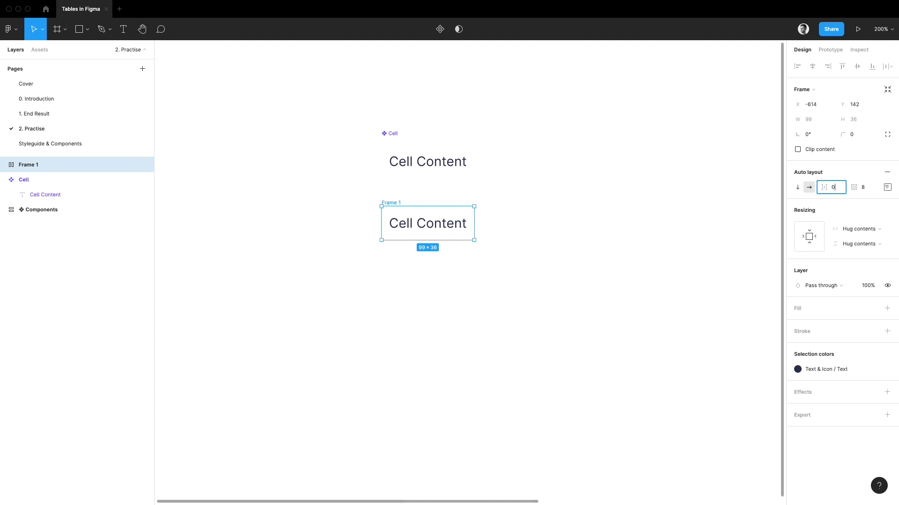
pyautogui.press('Tab')
pyautogui.write('0')
pyautogui.press('Return')
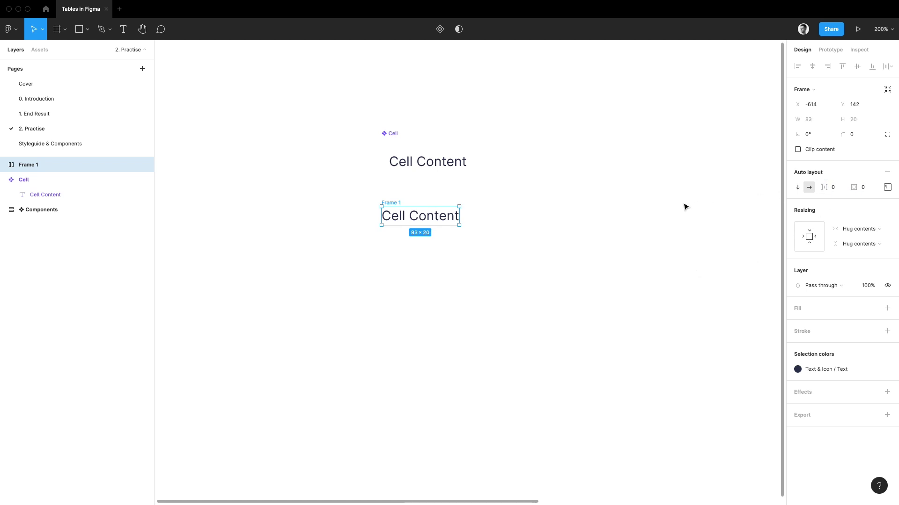
# Step: Set the frame width to 160 and make the text fill its width
pyautogui.moveTo(460, 216); pyautogui.dragTo(524, 216)
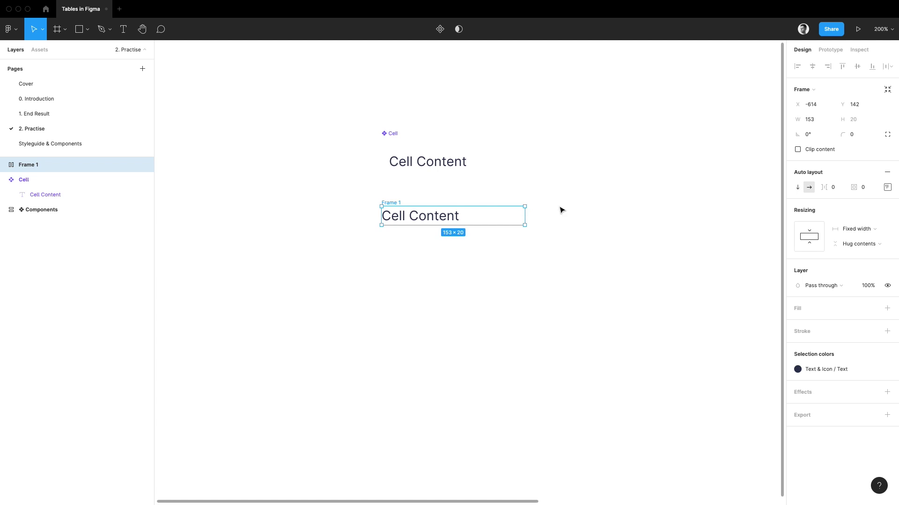
pyautogui.click(804, 123)
pyautogui.write('160')
pyautogui.press('Return')
pyautogui.hscroll(-2, 515, 218)
pyautogui.click(461, 214)
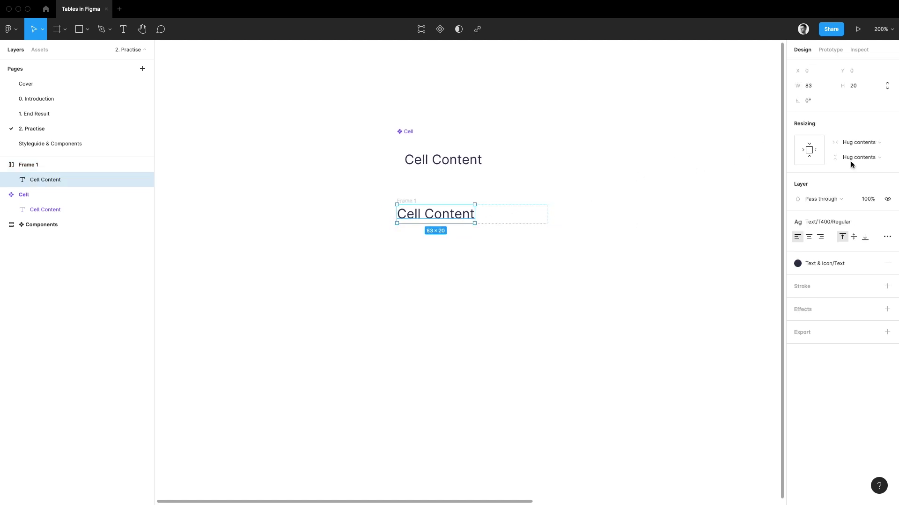
pyautogui.click(859, 143)
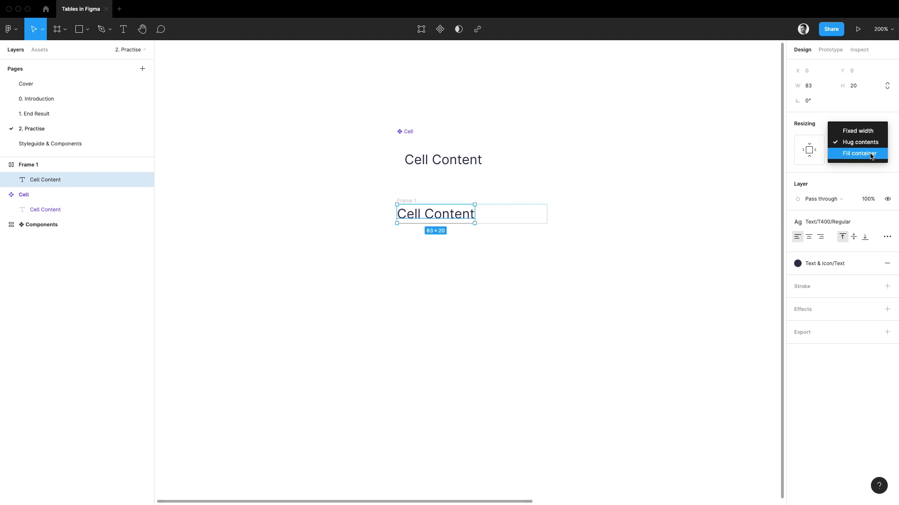
pyautogui.click(871, 156)
pyautogui.moveTo(870, 133)
pyautogui.mouseDown()
pyautogui.moveTo(827, 139)
pyautogui.moveTo(880, 146)
pyautogui.moveTo(852, 135)
pyautogui.mouseUp()
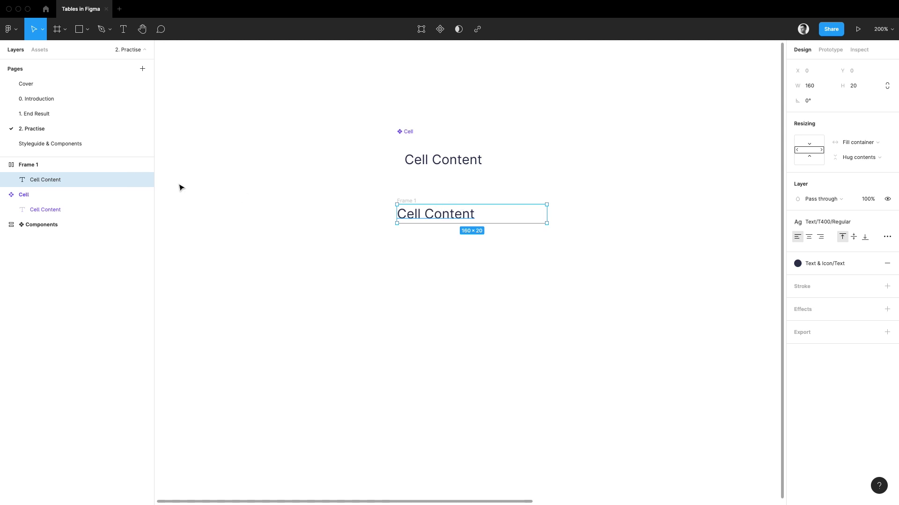
# Step: Rename the text layer to Content
pyautogui.doubleClick(86, 182)
pyautogui.write('Con')
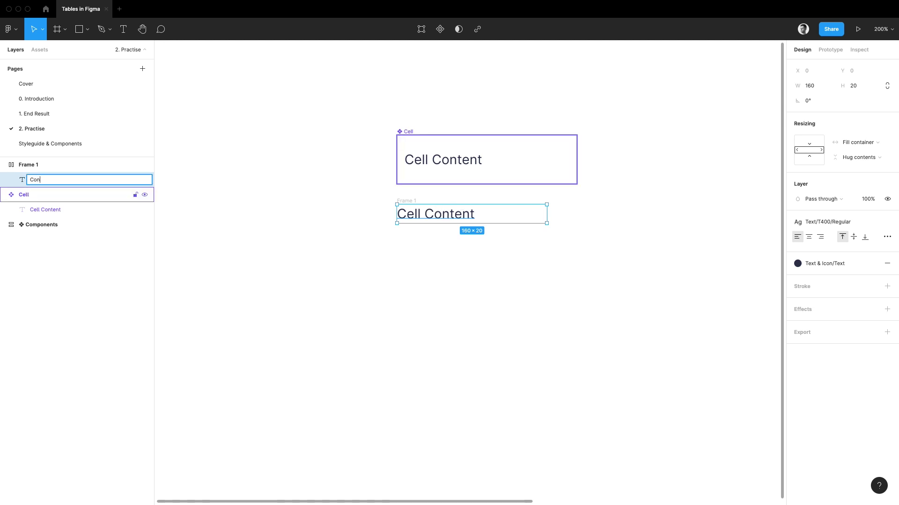
pyautogui.write('tent')
pyautogui.press('Return')
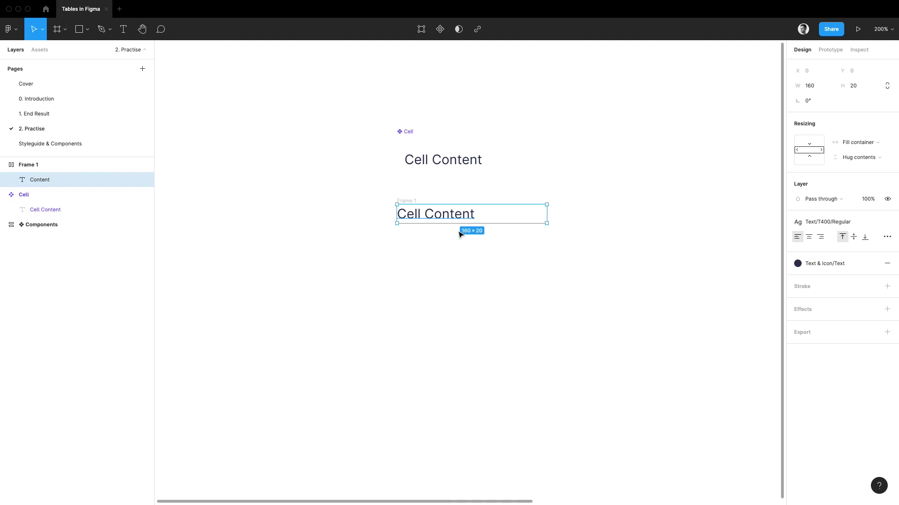
pyautogui.moveTo(399, 230); pyautogui.dragTo(486, 228)
# Step: Duplicate Frame 1 below and give the copy's text the Text/T400/Strong style
pyautogui.click(411, 201)
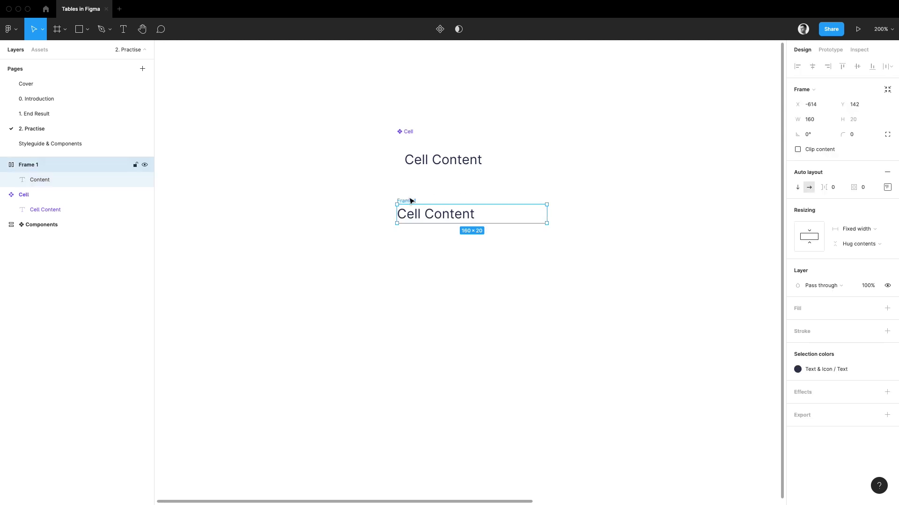
pyautogui.hscroll(2, 433, 194)
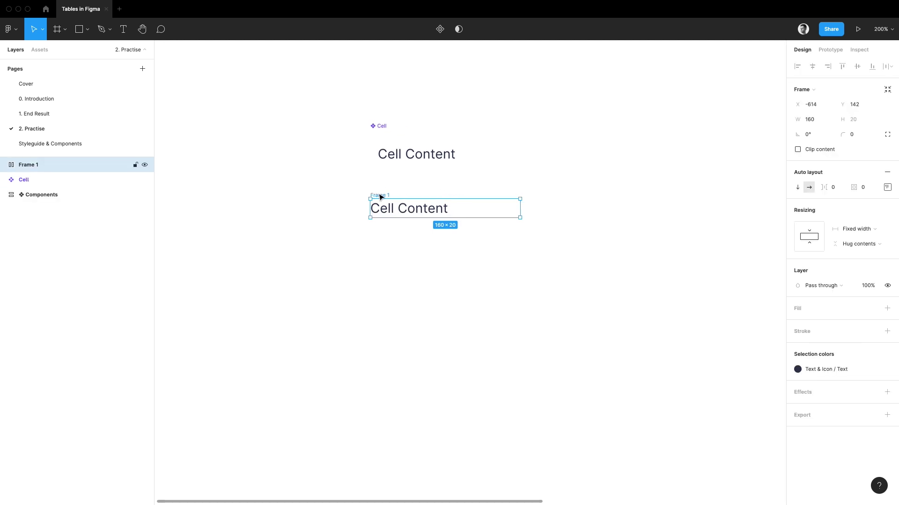
pyautogui.moveTo(381, 197)
pyautogui.mouseDown()
pyautogui.moveTo(382, 234)
pyautogui.moveTo(390, 233)
pyautogui.moveTo(359, 207)
pyautogui.moveTo(366, 240)
pyautogui.moveTo(356, 242)
pyautogui.mouseUp()
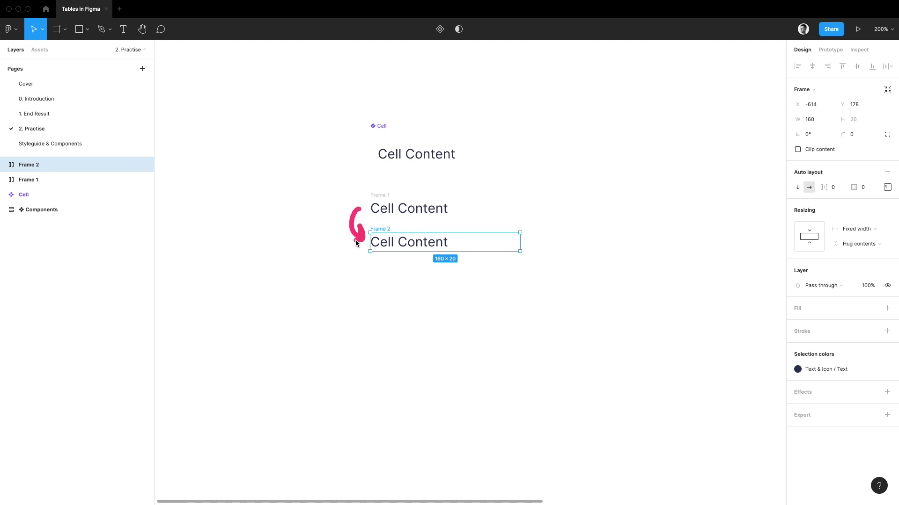
pyautogui.doubleClick(388, 244)
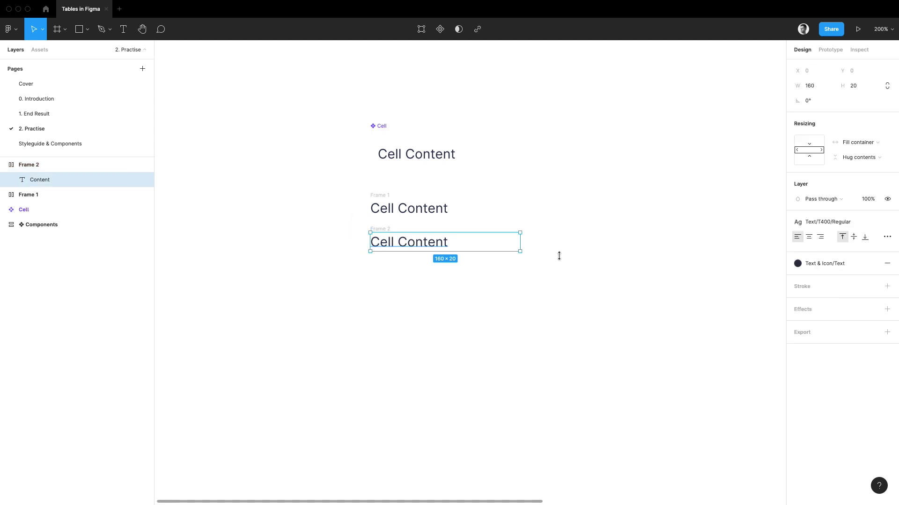
pyautogui.click(864, 223)
pyautogui.click(842, 353)
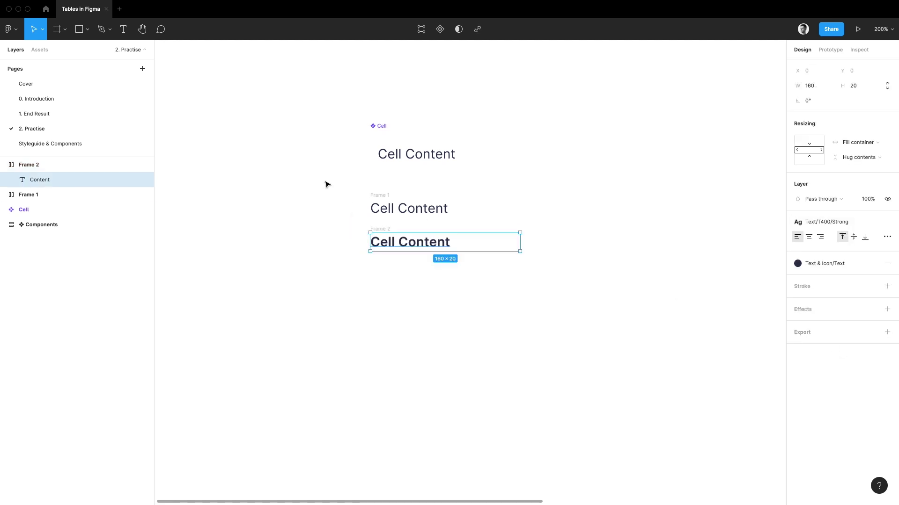
# Step: Duplicate both cell frames into a second pair below the originals
pyautogui.moveTo(332, 180); pyautogui.dragTo(598, 291)
pyautogui.keyDown('alt'); pyautogui.moveTo(391, 192); pyautogui.dragTo(401, 262); pyautogui.keyUp('alt')
pyautogui.press('Return')
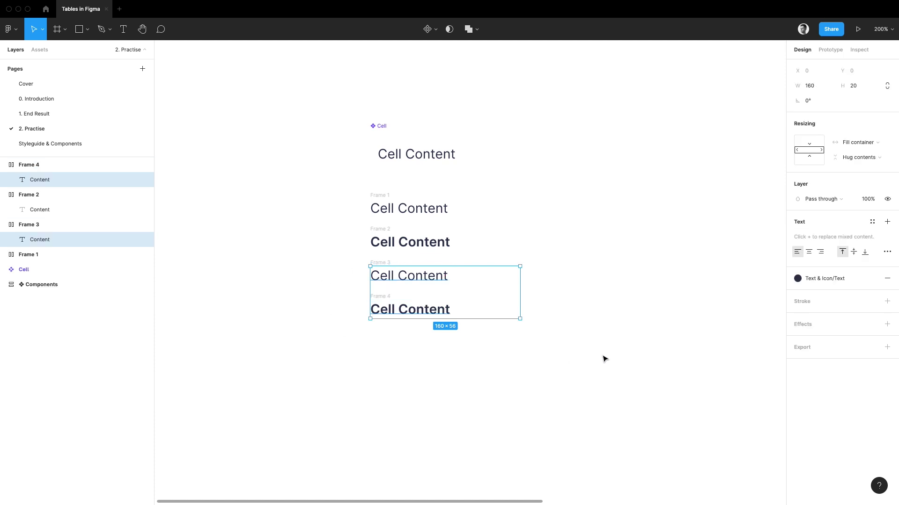
# Step: Right-align the Cell Content text in Frames 3 and 4
pyautogui.click(820, 251)
pyautogui.moveTo(624, 293); pyautogui.dragTo(668, 271)
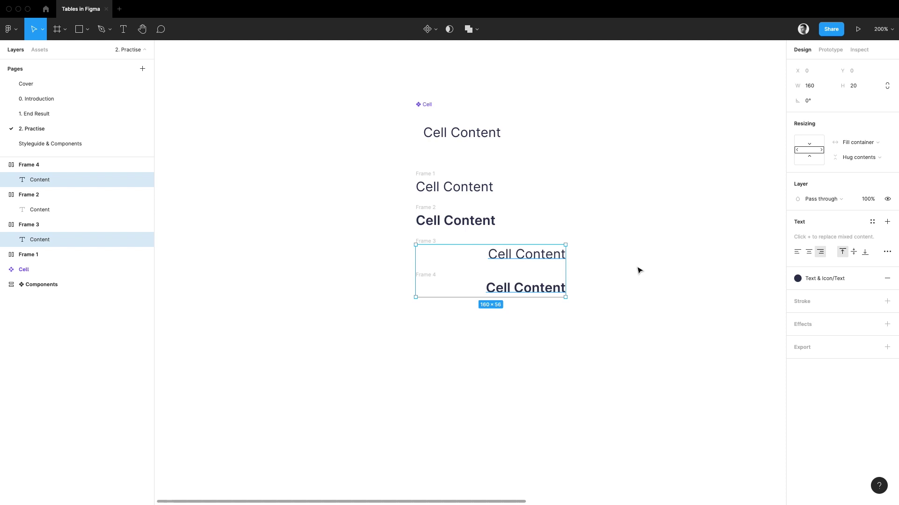
pyautogui.scroll(1, 638, 266)
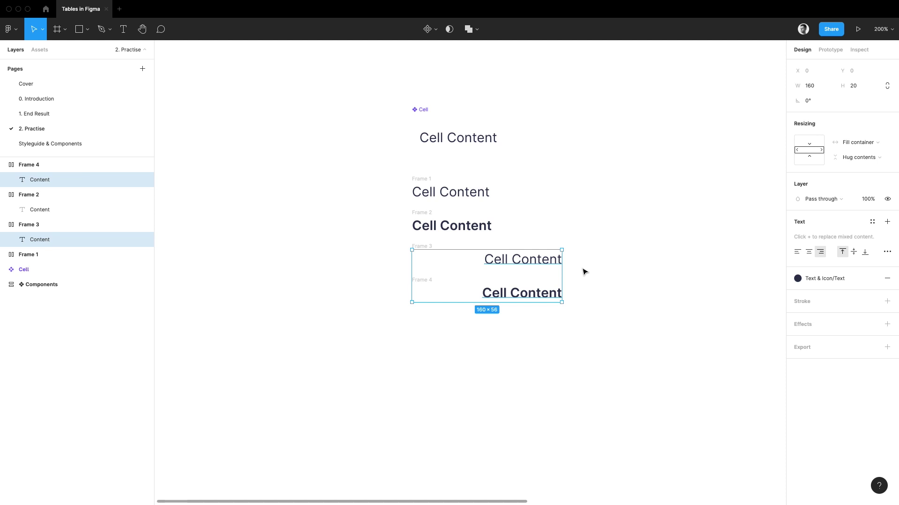
pyautogui.click(537, 263)
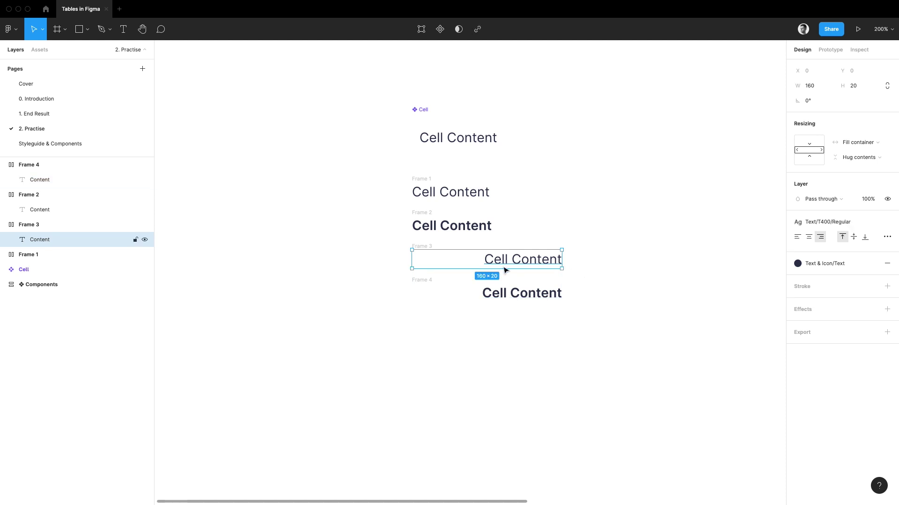
pyautogui.moveTo(458, 273)
pyautogui.mouseDown()
pyautogui.moveTo(564, 275)
pyautogui.moveTo(550, 286)
pyautogui.mouseUp()
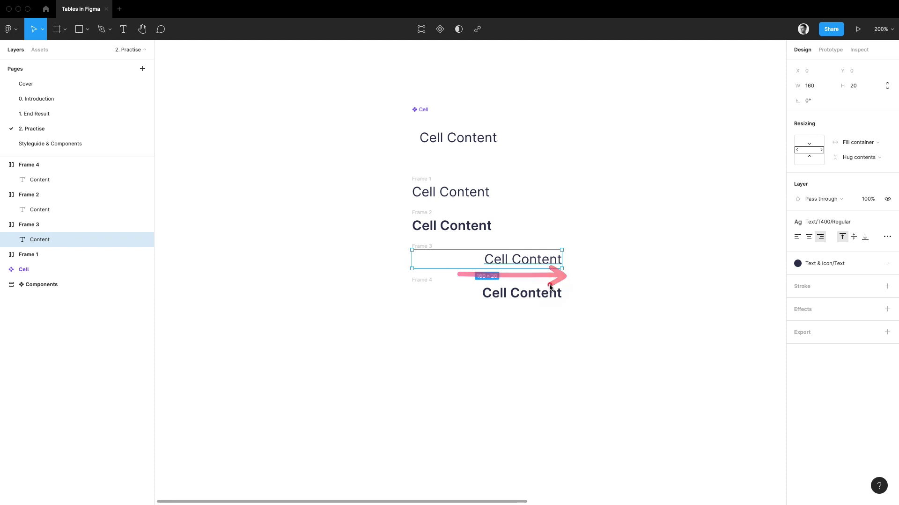
pyautogui.moveTo(595, 243)
pyautogui.mouseDown()
pyautogui.moveTo(626, 283)
pyautogui.moveTo(679, 209)
pyautogui.mouseUp()
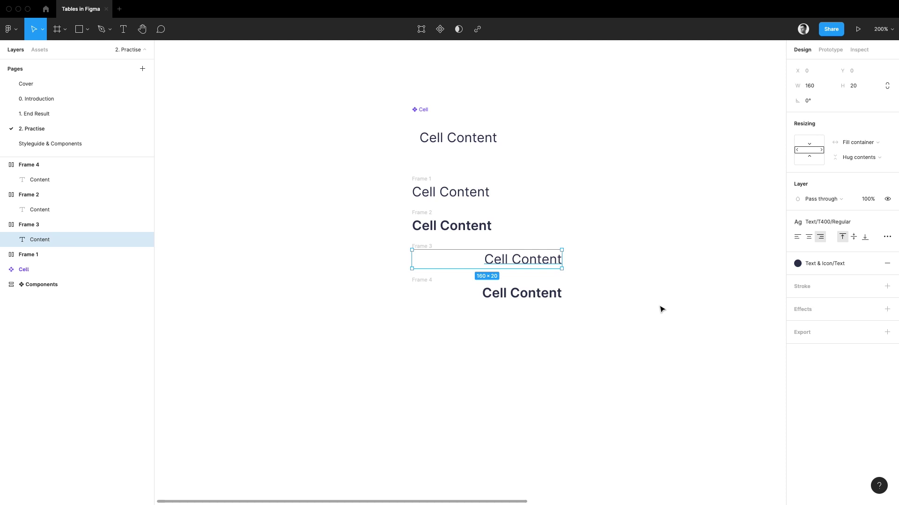
# Step: Check the type details, then give Frame 3's text the Number/N400/Regular style
pyautogui.click(887, 221)
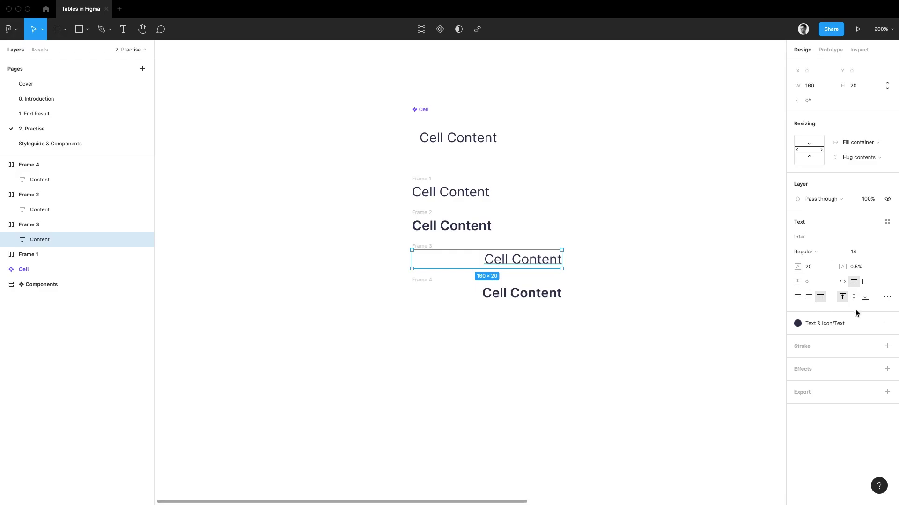
pyautogui.click(887, 296)
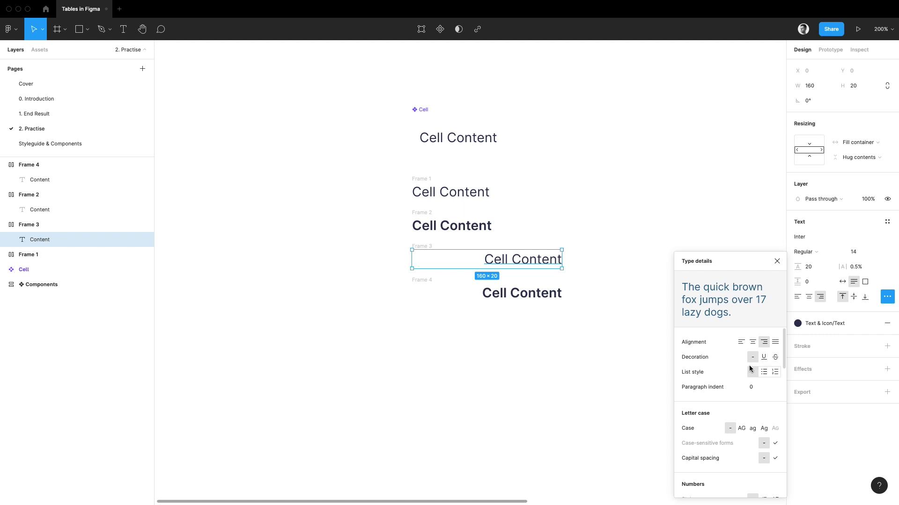
pyautogui.scroll(-4, 751, 390)
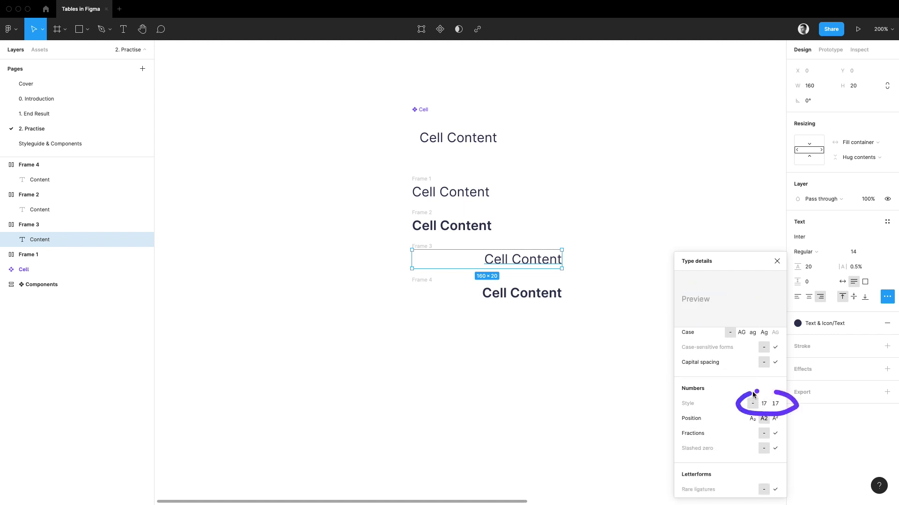
pyautogui.click(777, 261)
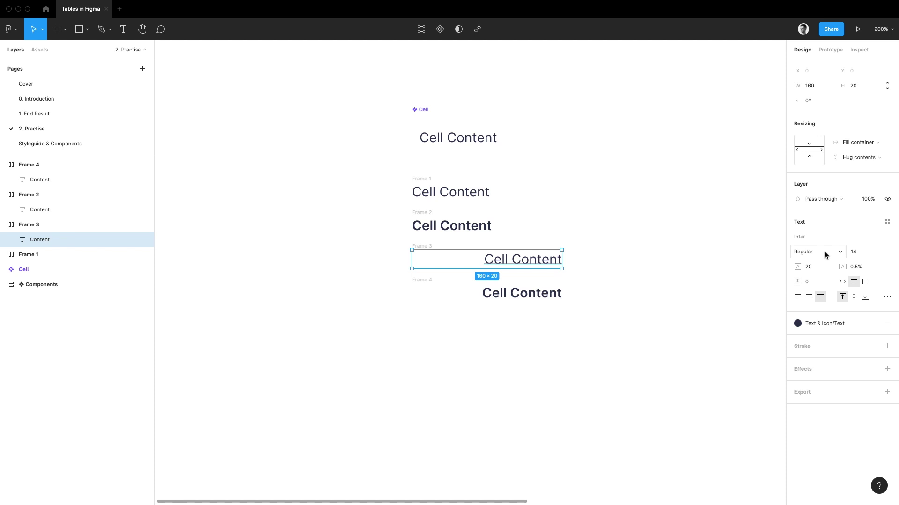
pyautogui.click(887, 221)
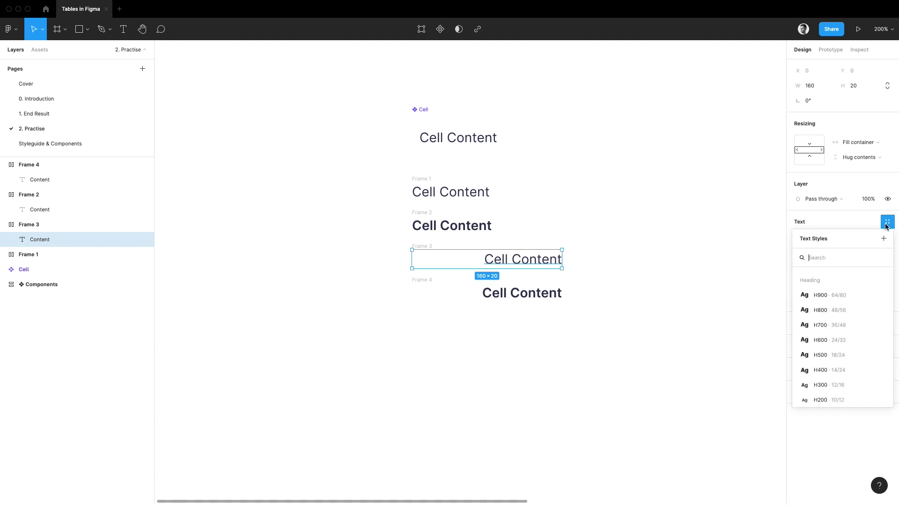
pyautogui.scroll(-10, 822, 358)
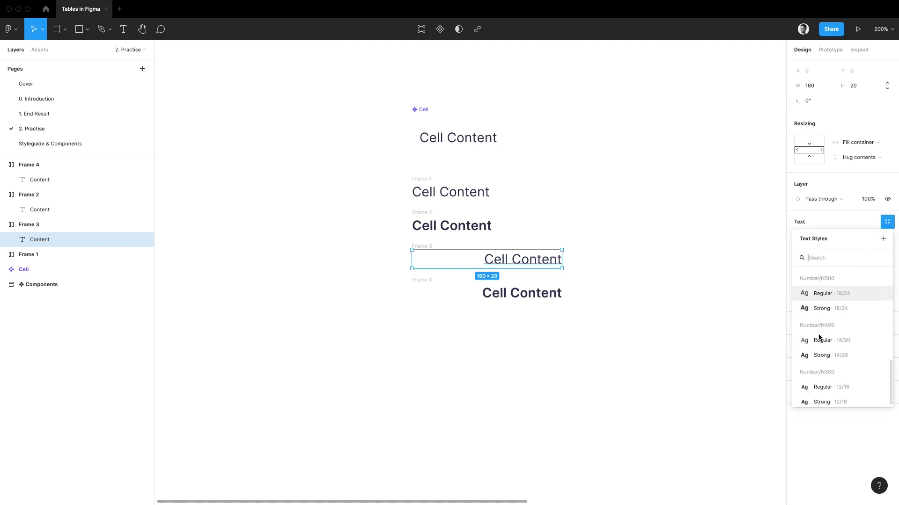
pyautogui.click(800, 342)
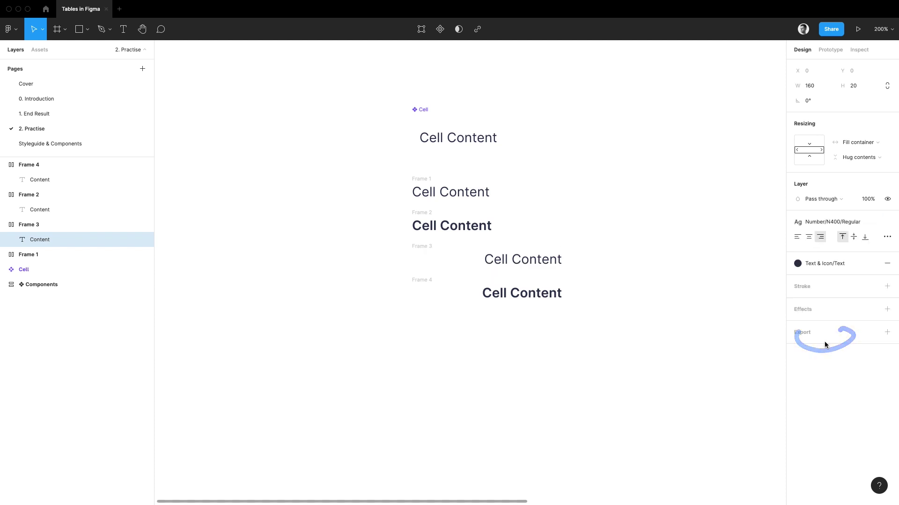
# Step: Give Frame 4's text the Number/N400/Strong style
pyautogui.click(529, 294)
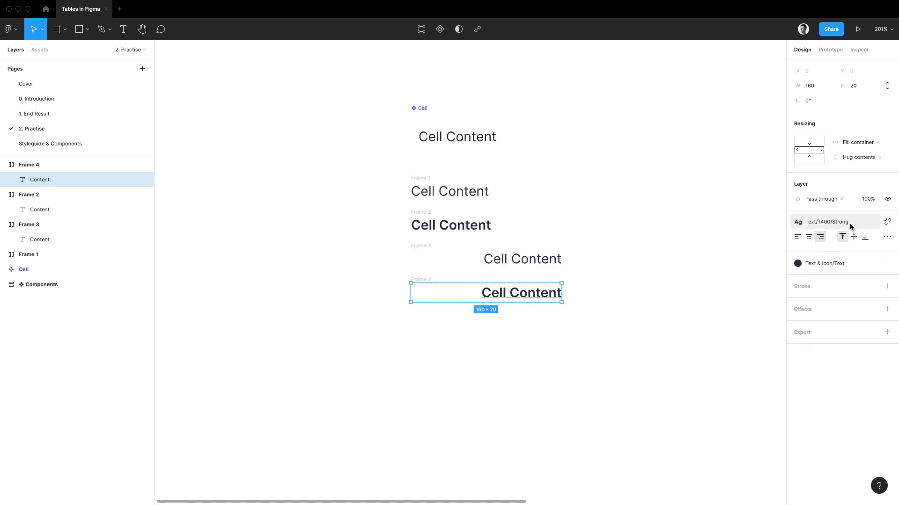
pyautogui.click(847, 223)
pyautogui.scroll(-3, 835, 368)
pyautogui.click(838, 351)
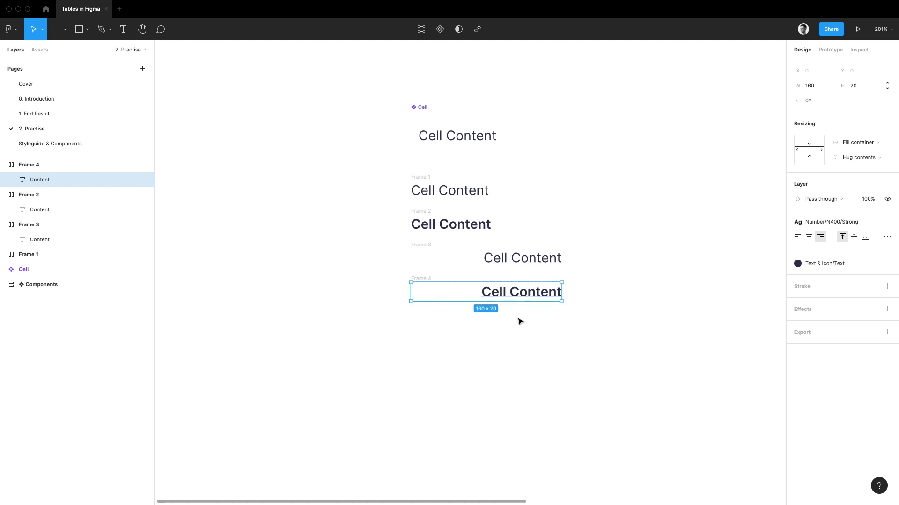
# Step: Turn Frames 1–4 into components and combine them as variants
pyautogui.scroll(-1, 519, 321)
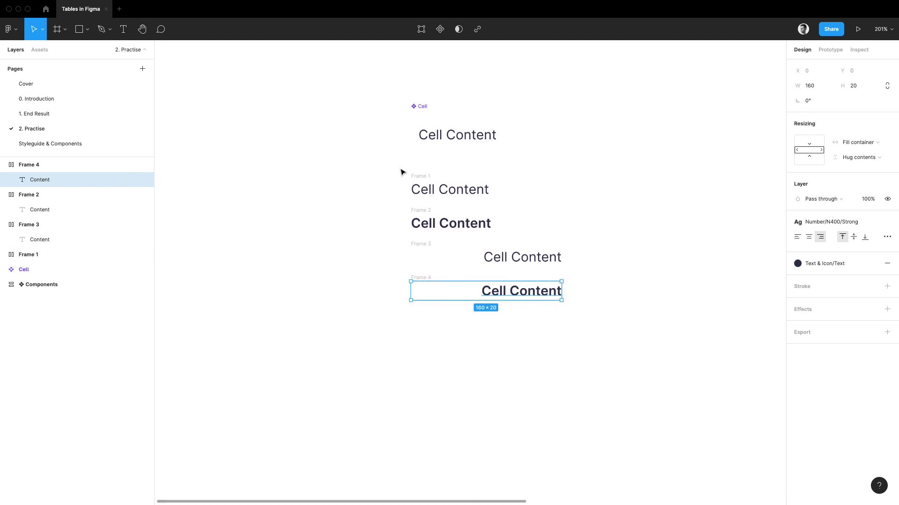
pyautogui.moveTo(400, 172); pyautogui.dragTo(628, 349)
pyautogui.click(435, 29)
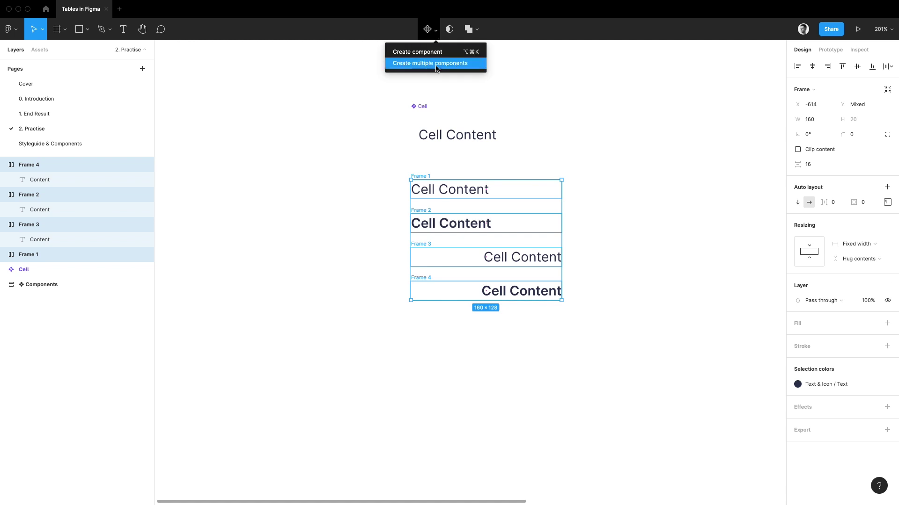
pyautogui.click(435, 64)
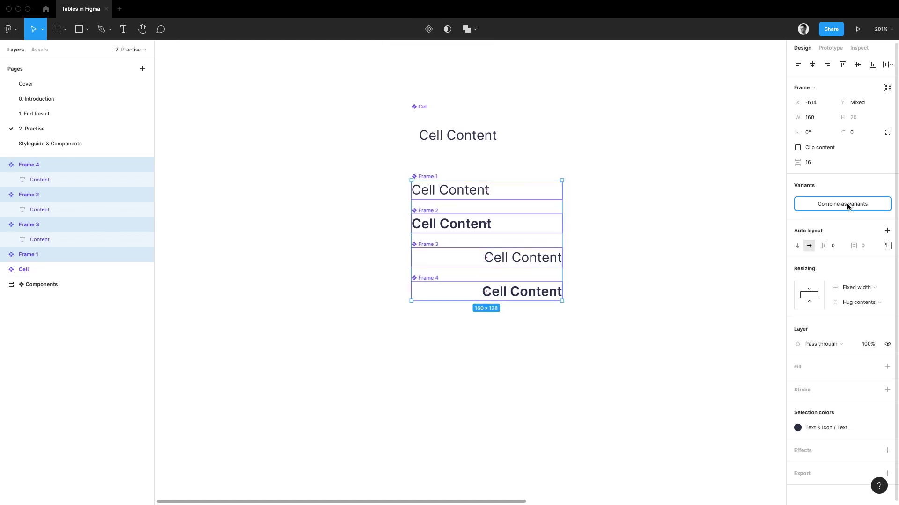
pyautogui.click(846, 204)
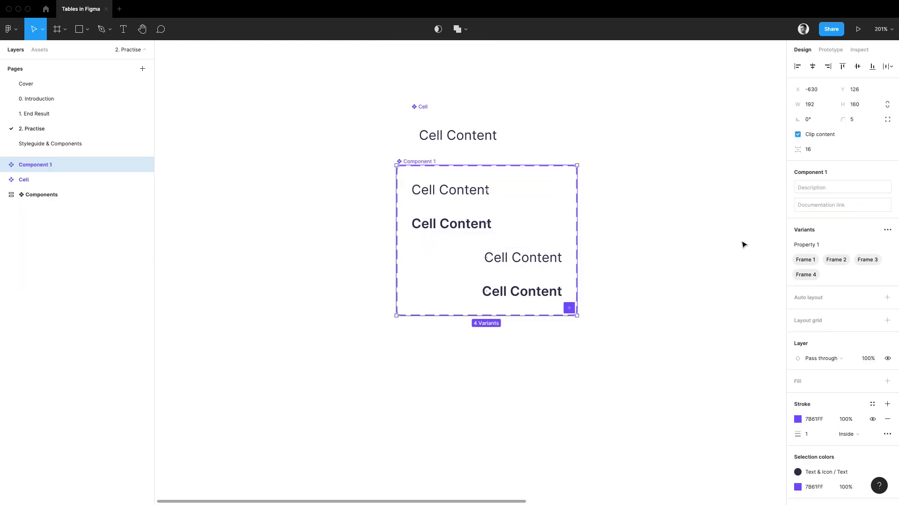
# Step: Rename Property 1 to Strong and add a second property named Number
pyautogui.click(833, 243)
pyautogui.write('Strong')
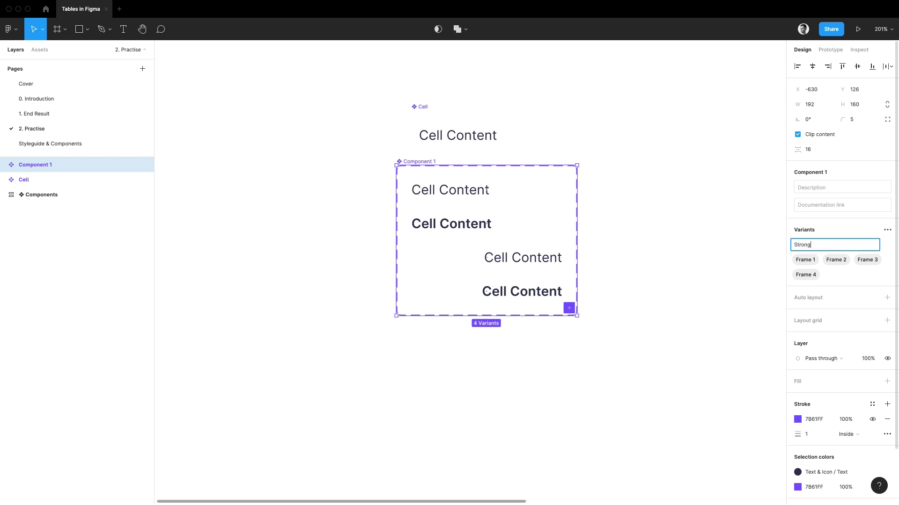
pyautogui.press('Return')
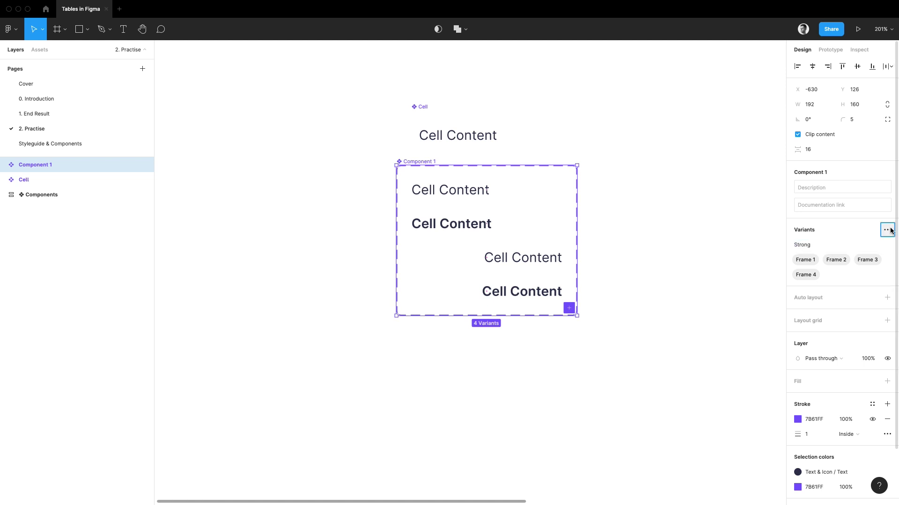
pyautogui.click(887, 230)
pyautogui.click(824, 258)
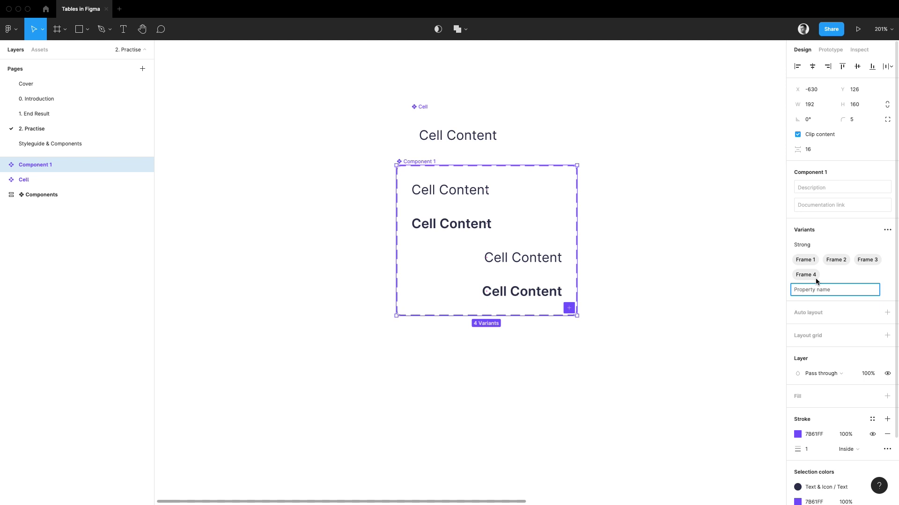
pyautogui.write('Number')
pyautogui.press('Return')
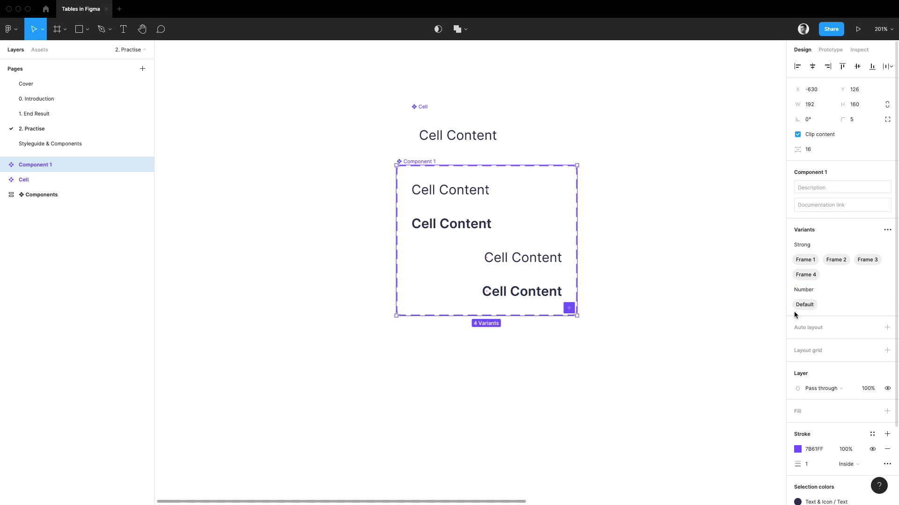
# Step: Set Number to False on the two left-aligned variants and True on the two right-aligned ones
pyautogui.click(443, 189)
pyautogui.keyDown('shift'); pyautogui.click(446, 225); pyautogui.keyUp('shift')
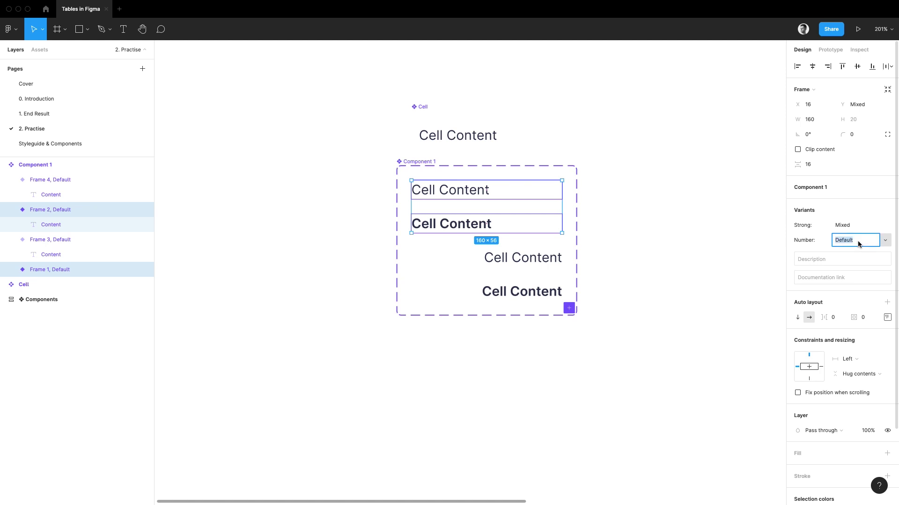
pyautogui.write('False')
pyautogui.press('Return')
pyautogui.click(537, 262)
pyautogui.keyDown('shift'); pyautogui.click(545, 295); pyautogui.keyUp('shift')
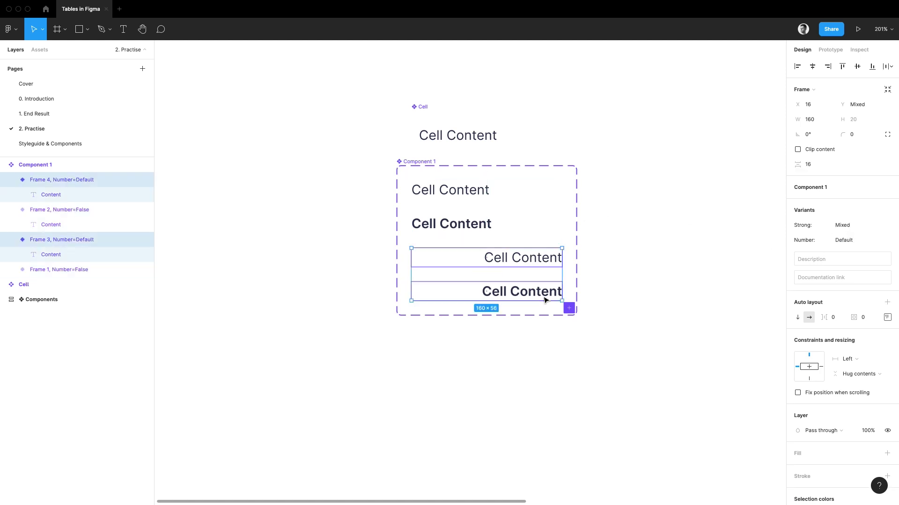
pyautogui.click(855, 239)
pyautogui.write('True')
pyautogui.press('Return')
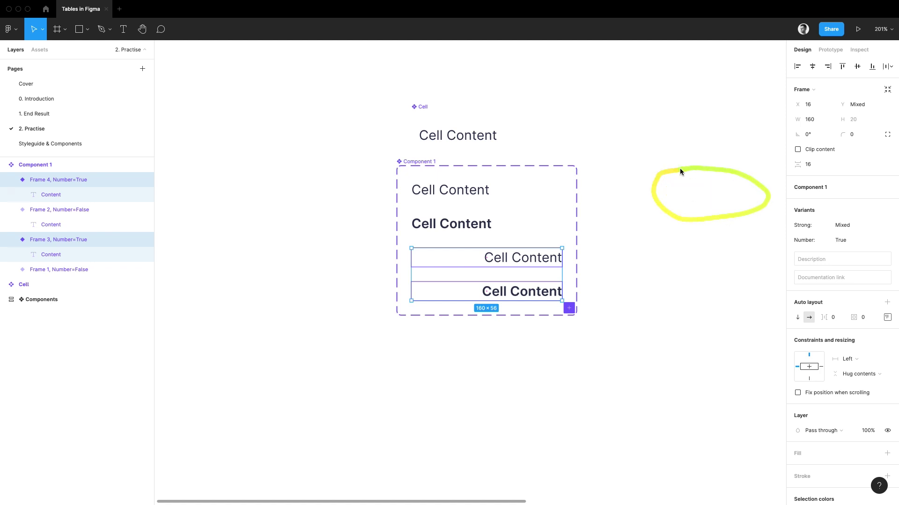
# Step: Set Strong to False on the regular-weight variants and True on the bold variants
pyautogui.click(464, 196)
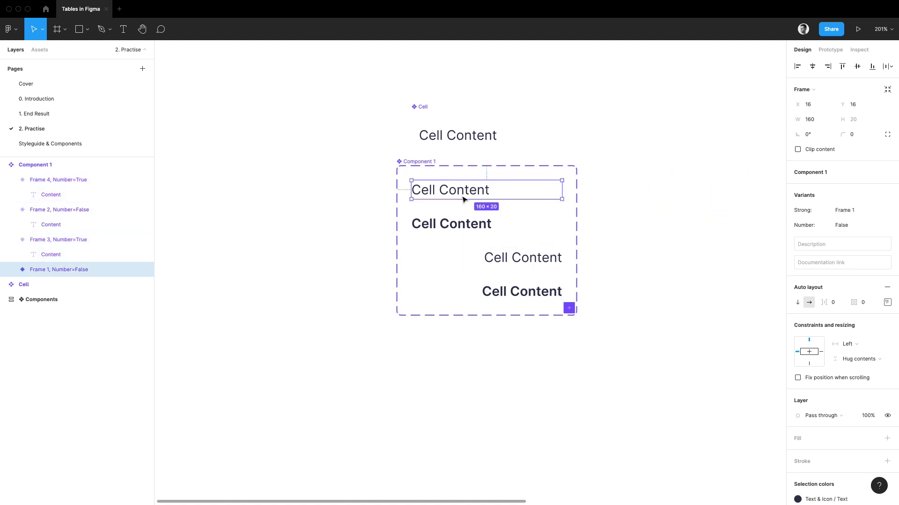
pyautogui.keyDown('shift'); pyautogui.click(552, 258); pyautogui.keyUp('shift')
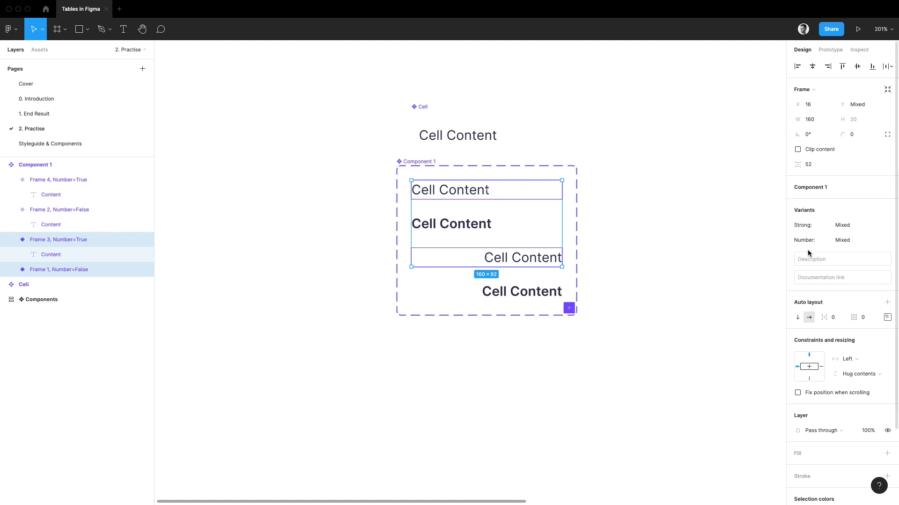
pyautogui.click(863, 226)
pyautogui.write('False')
pyautogui.press('Return')
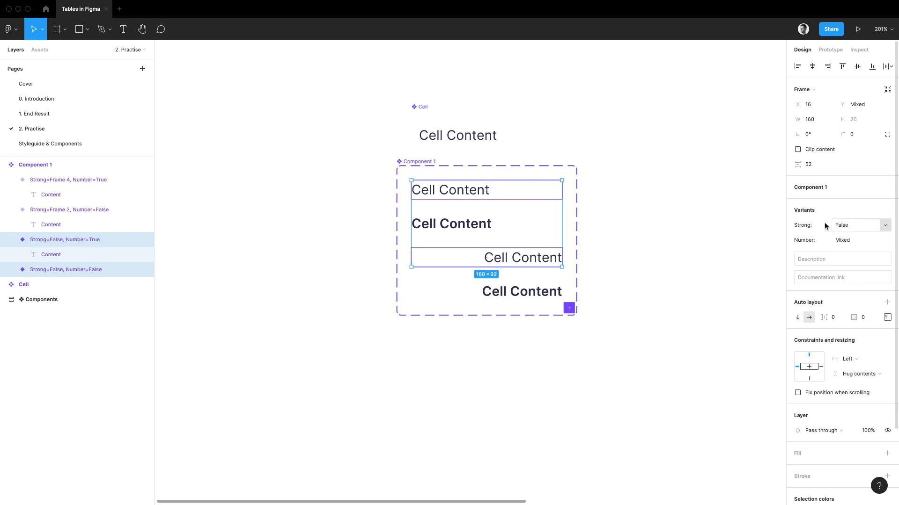
pyautogui.click(444, 224)
pyautogui.keyDown('shift'); pyautogui.click(536, 294); pyautogui.keyUp('shift')
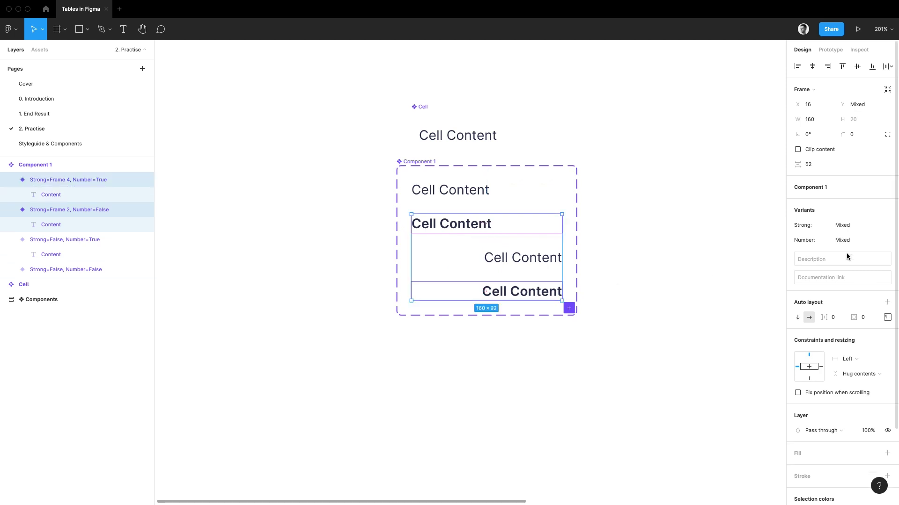
pyautogui.click(861, 226)
pyautogui.write('True')
pyautogui.press('Return')
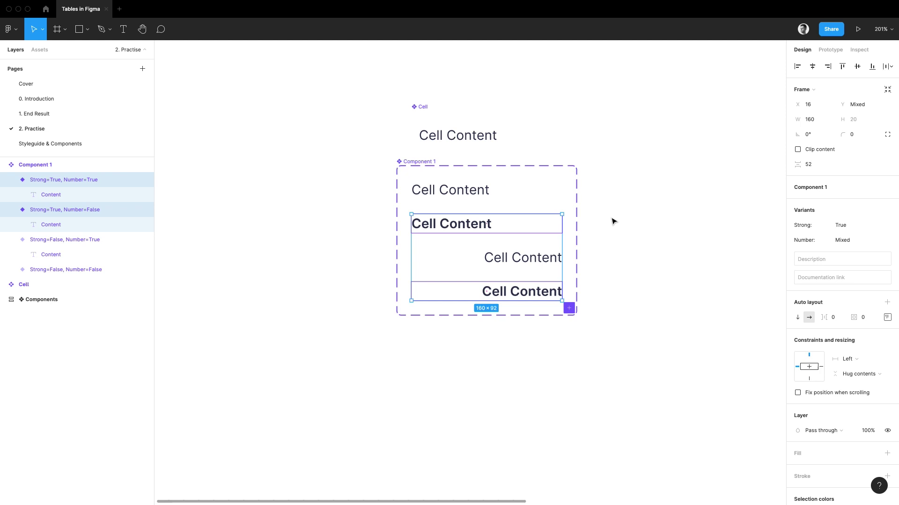
# Step: Change the text of the third and fourth variants to 123
pyautogui.doubleClick(538, 258)
pyautogui.write('123')
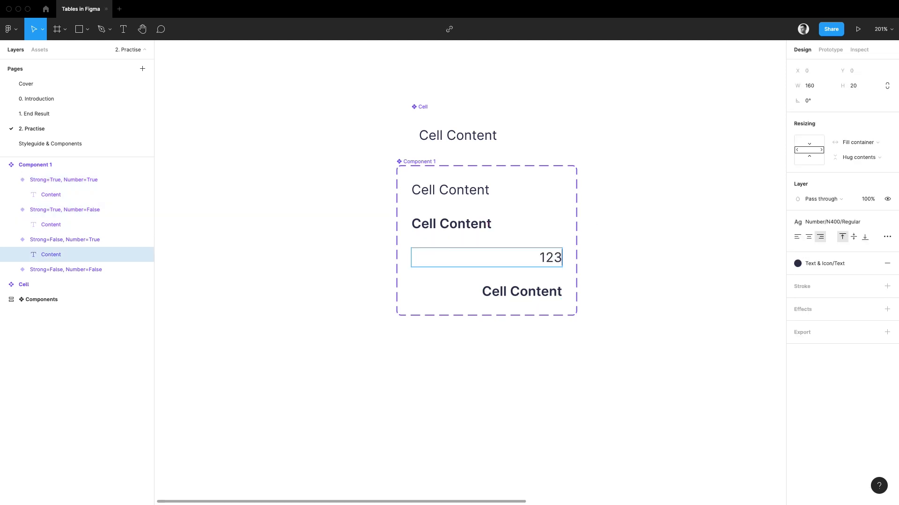
pyautogui.doubleClick(545, 289)
pyautogui.write('123')
pyautogui.press('Escape')
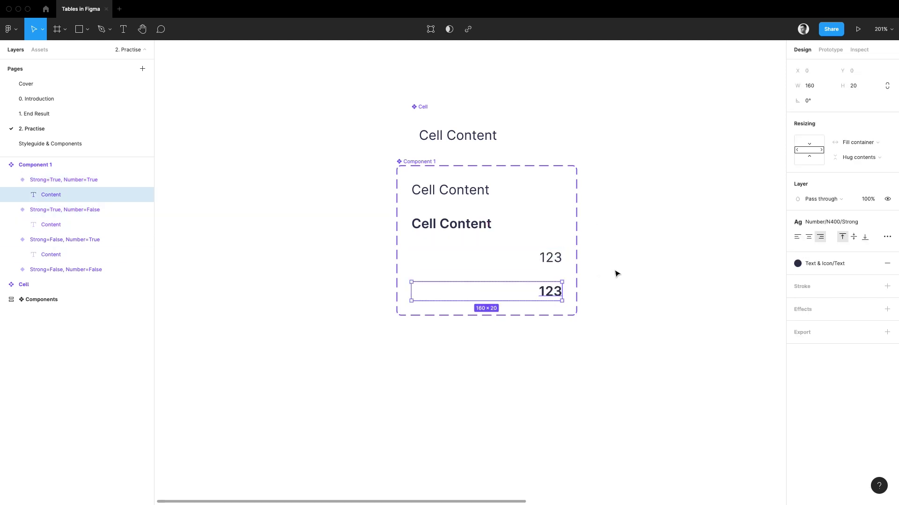
pyautogui.click(616, 274)
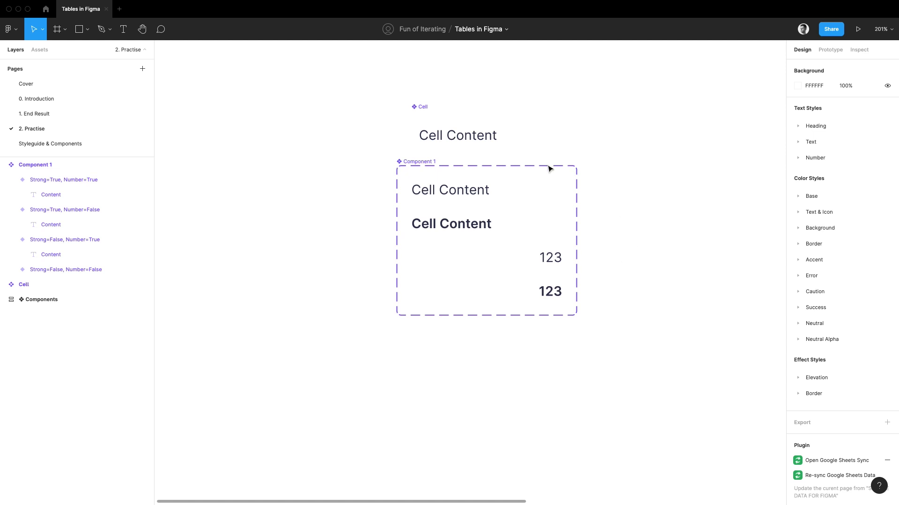
# Step: Rename the variant set to Body Cell Content
pyautogui.click(417, 166)
pyautogui.press('super+r')
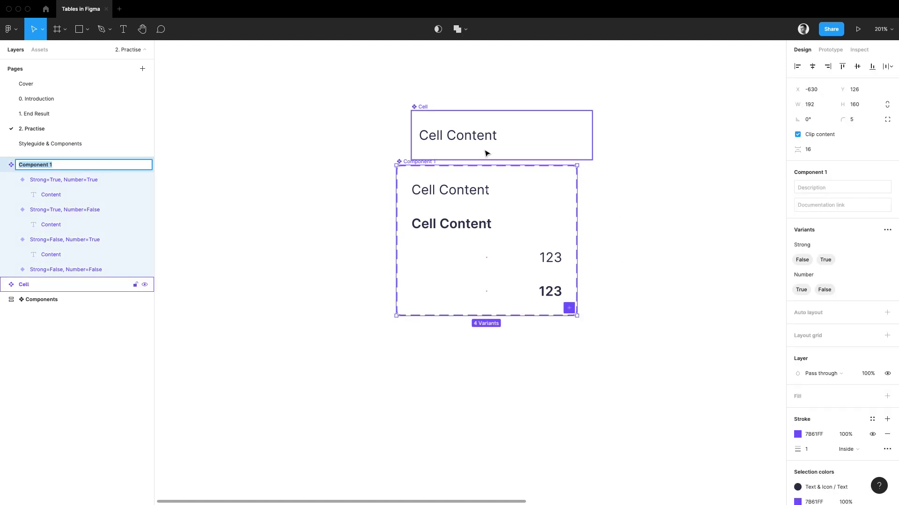
pyautogui.write('Body Cell Content')
pyautogui.press('Return')
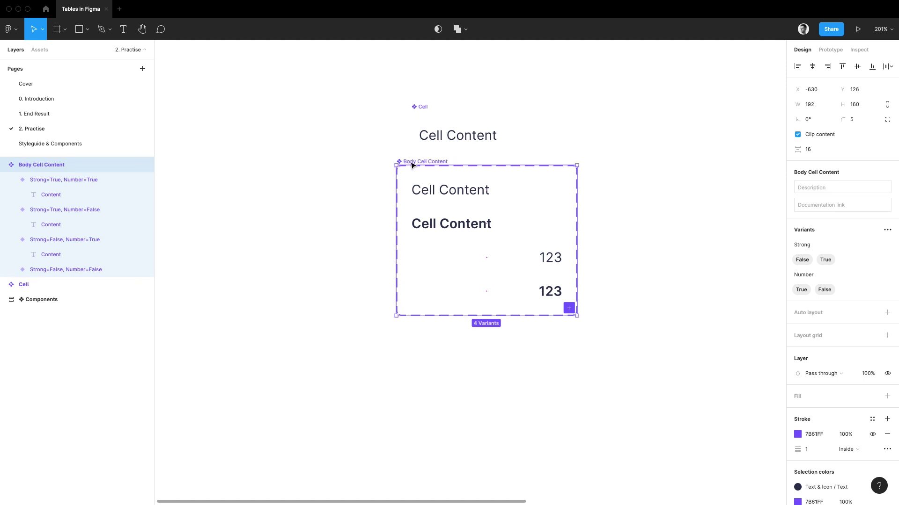
# Step: Shift the Body Cell Content set slightly and give it auto layout
pyautogui.moveTo(411, 164); pyautogui.dragTo(426, 175)
pyautogui.hotkey('shift', 'a')
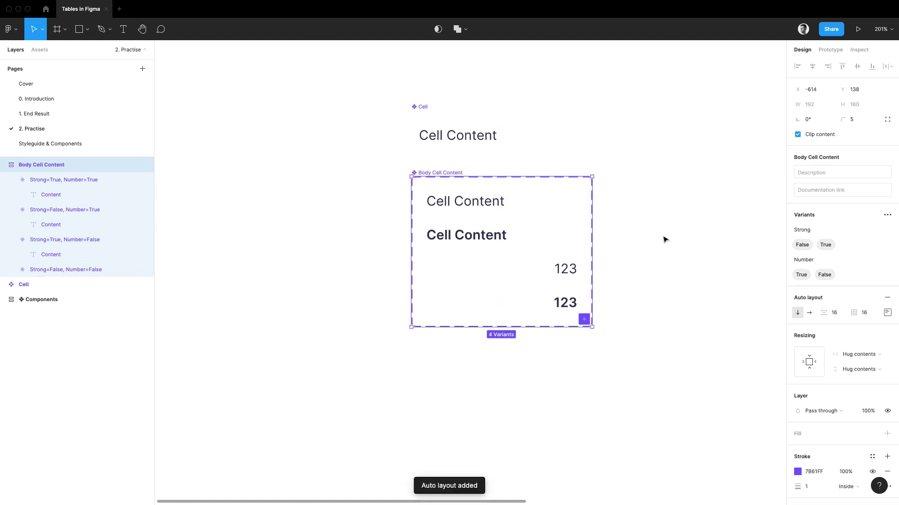
pyautogui.moveTo(664, 239); pyautogui.dragTo(639, 230)
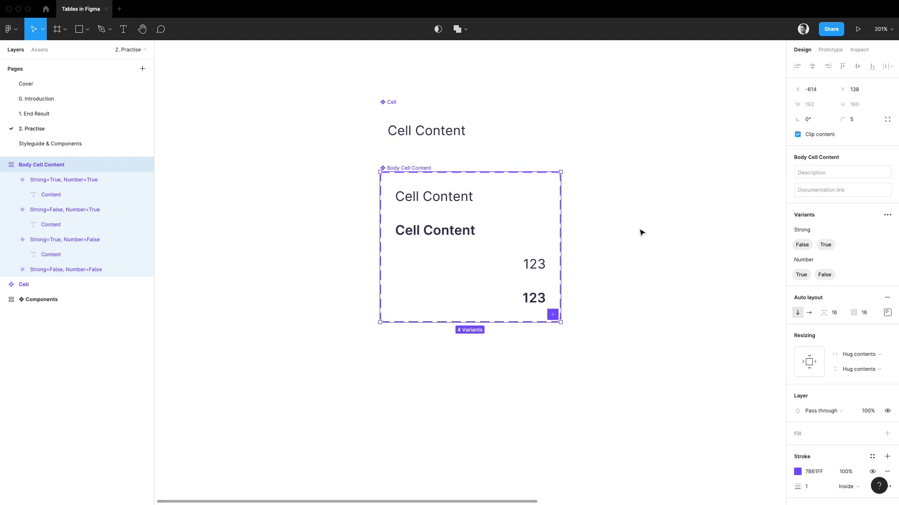
pyautogui.moveTo(641, 233); pyautogui.dragTo(668, 233)
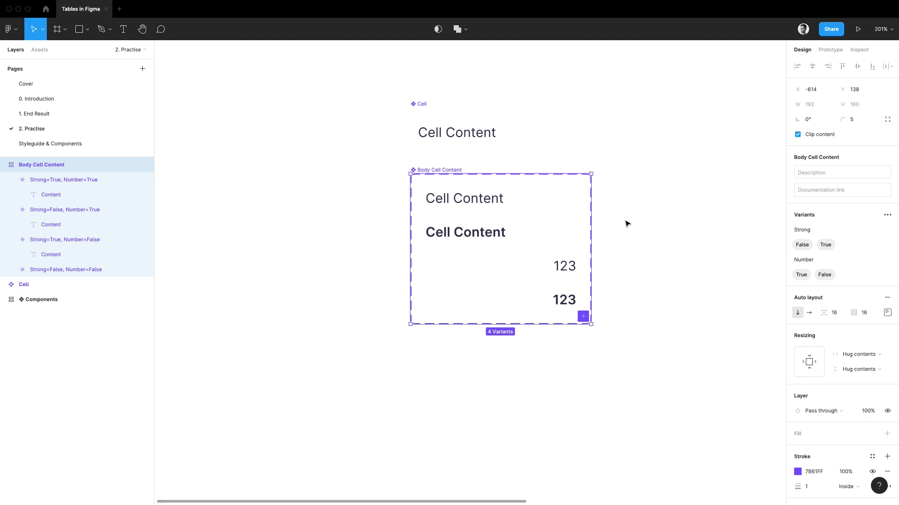
# Step: Duplicate the Body Cell Content set and delete the copy's two number variants
pyautogui.hotkey('ctrl', 'd')
pyautogui.hscroll(5, 621, 232)
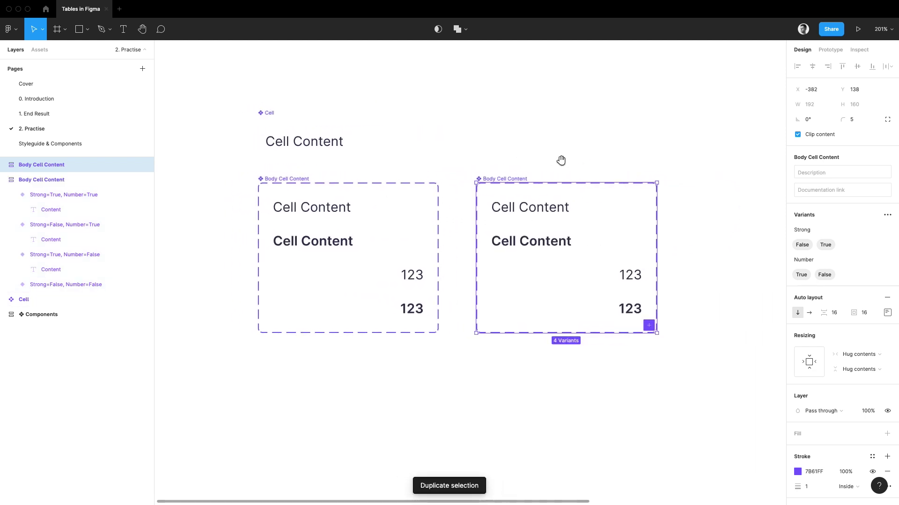
pyautogui.click(638, 279)
pyautogui.keyDown('shift'); pyautogui.click(644, 313); pyautogui.keyUp('shift')
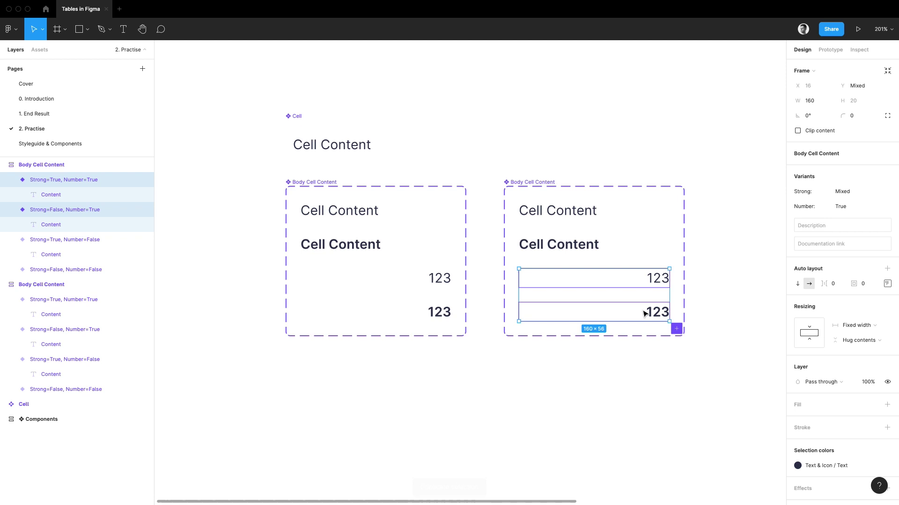
pyautogui.press('Delete')
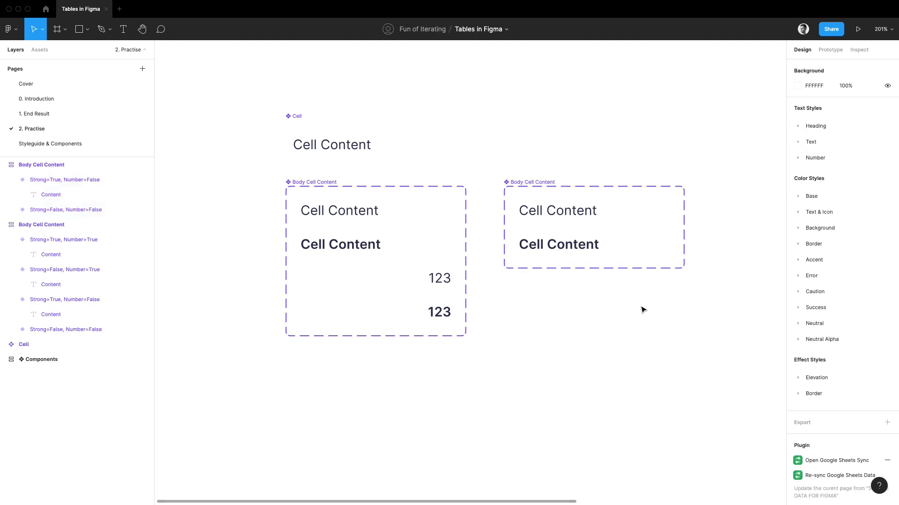
# Step: Give both copied texts the Heading/H300 style and the Text & Icon/Caption colour
pyautogui.doubleClick(585, 245)
pyautogui.keyDown('shift'); pyautogui.click(592, 215); pyautogui.keyUp('shift')
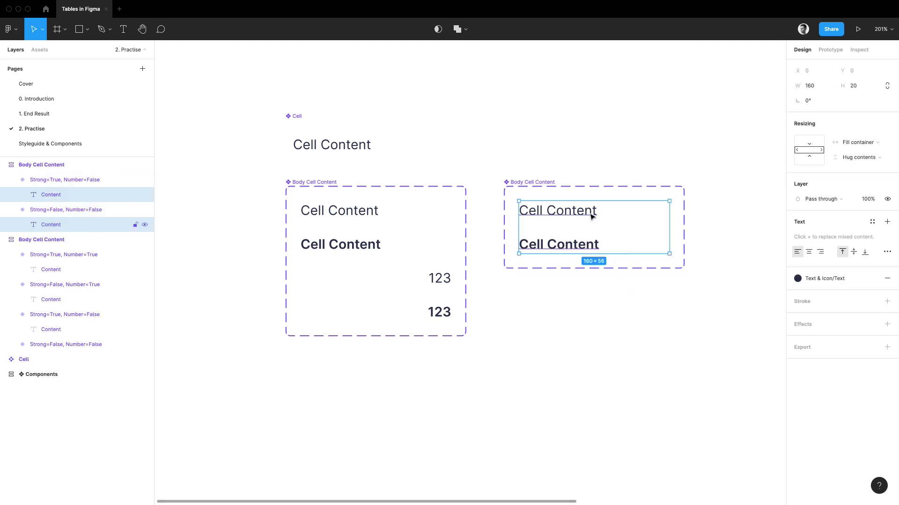
pyautogui.click(872, 223)
pyautogui.scroll(-2, 837, 344)
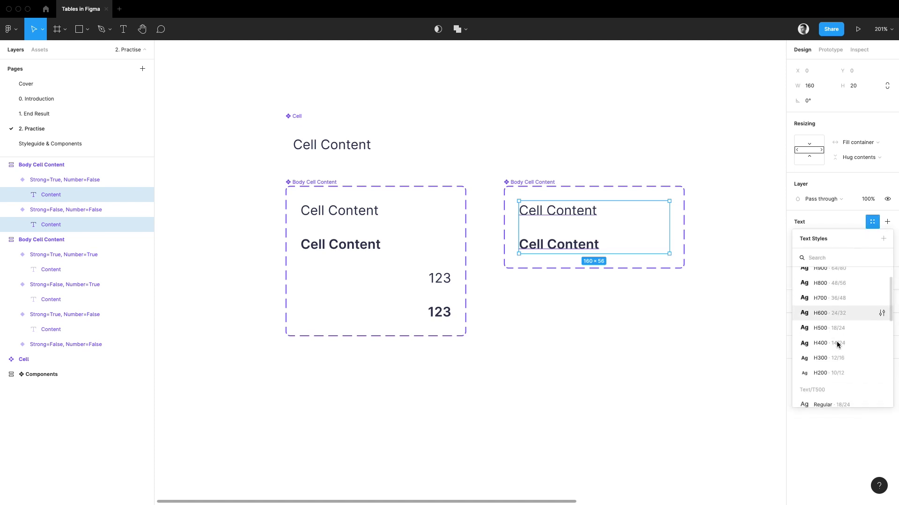
pyautogui.click(820, 358)
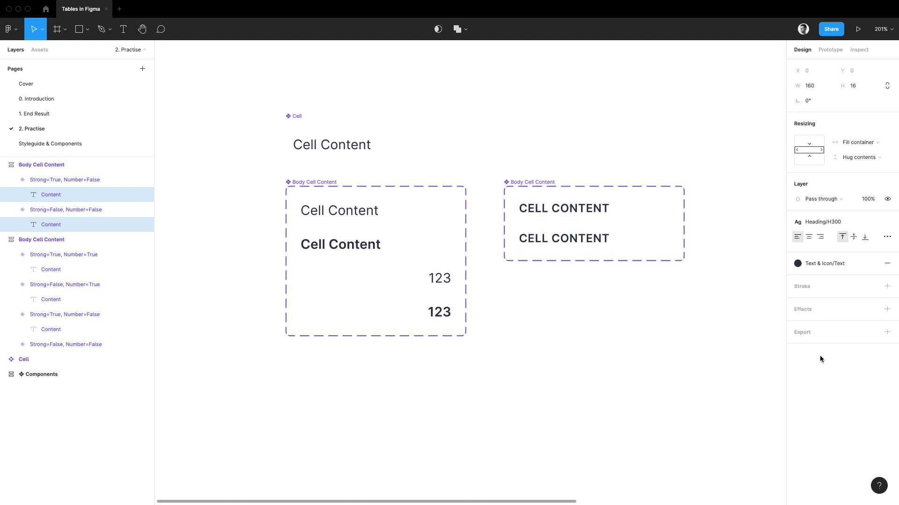
pyautogui.click(841, 265)
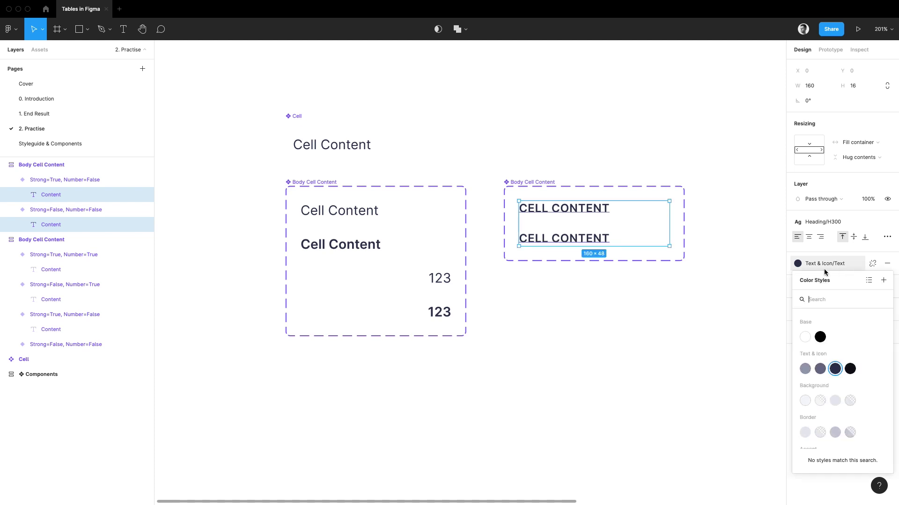
pyautogui.click(819, 370)
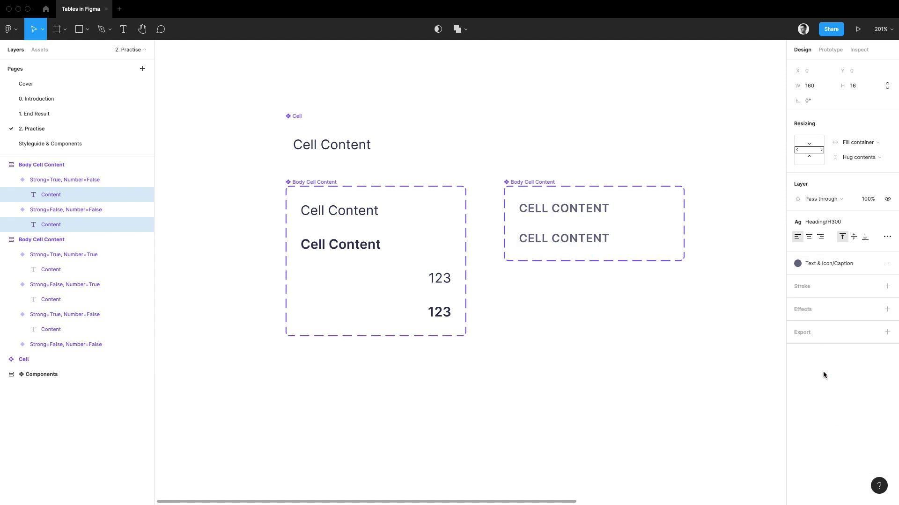
# Step: Right-align the lower text in the copied set
pyautogui.click(601, 241)
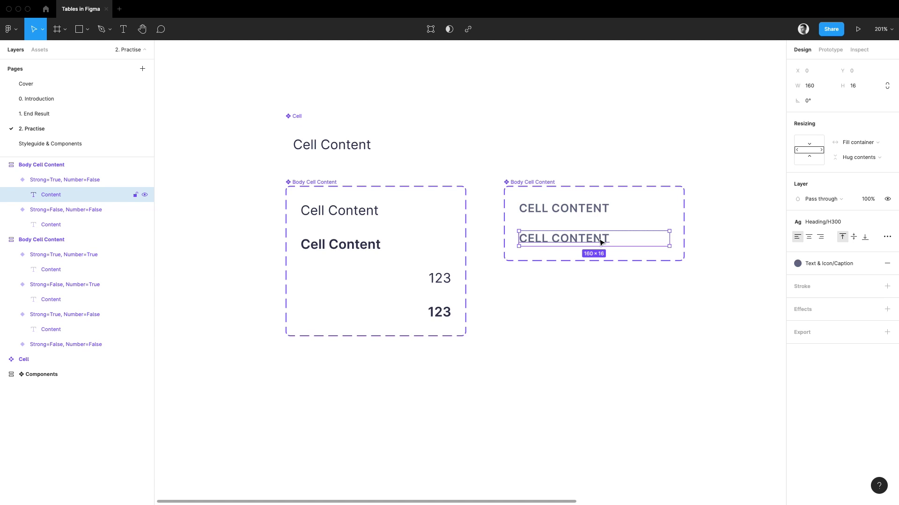
pyautogui.moveTo(529, 236)
pyautogui.mouseDown()
pyautogui.moveTo(445, 269)
pyautogui.moveTo(479, 271)
pyautogui.mouseUp()
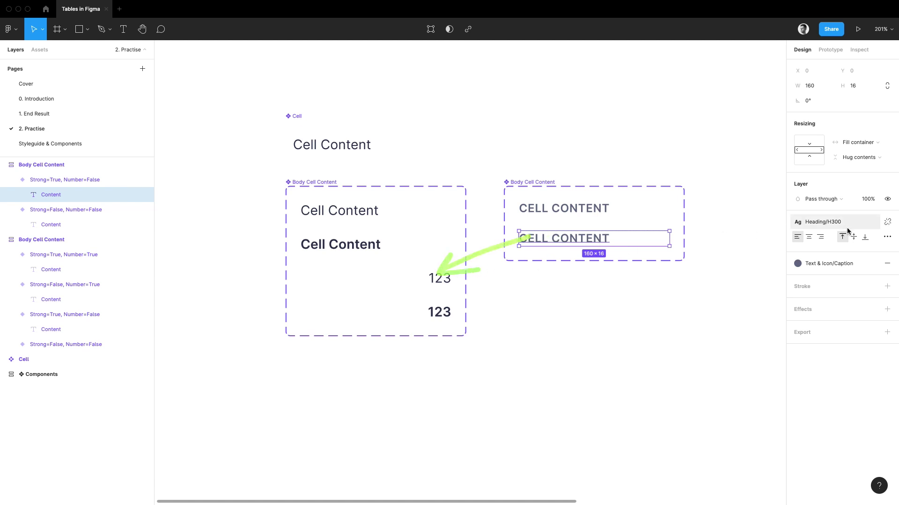
pyautogui.click(821, 237)
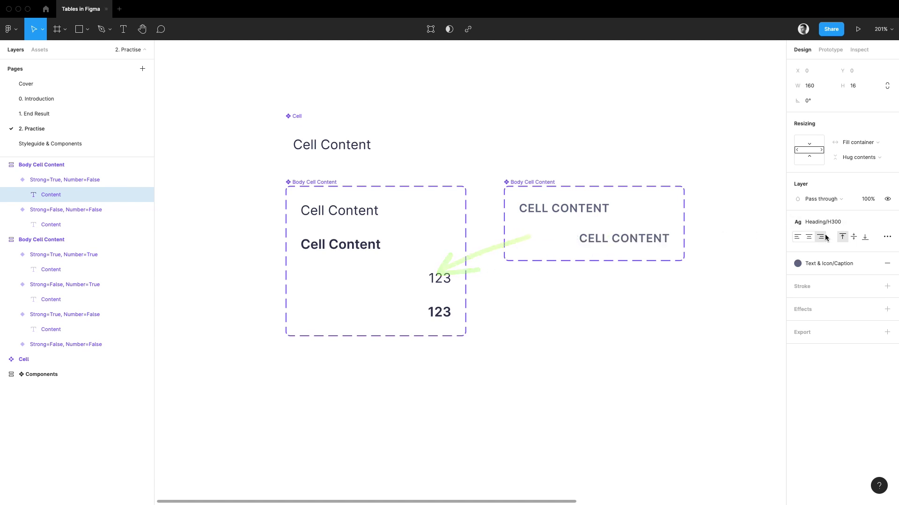
# Step: Change both texts to read CELL HEADER
pyautogui.doubleClick(630, 239)
pyautogui.write('CELL HEADER')
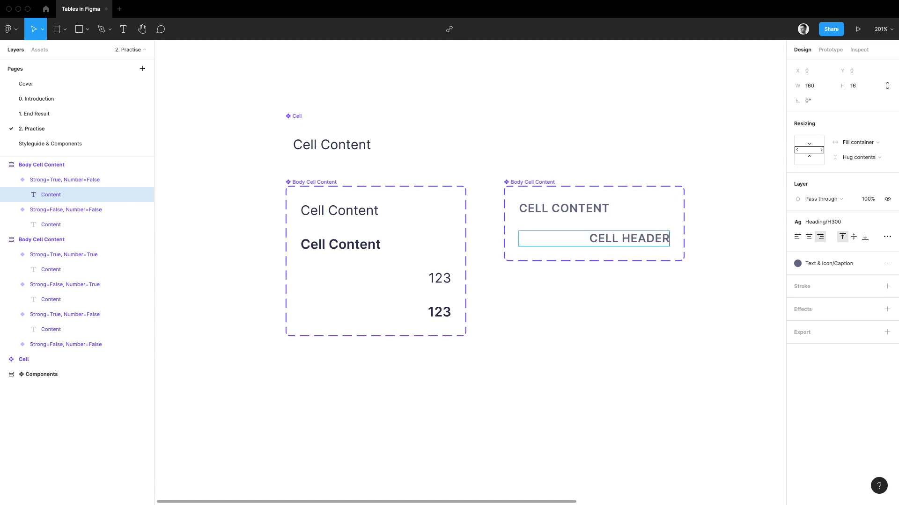
pyautogui.press('super+a')
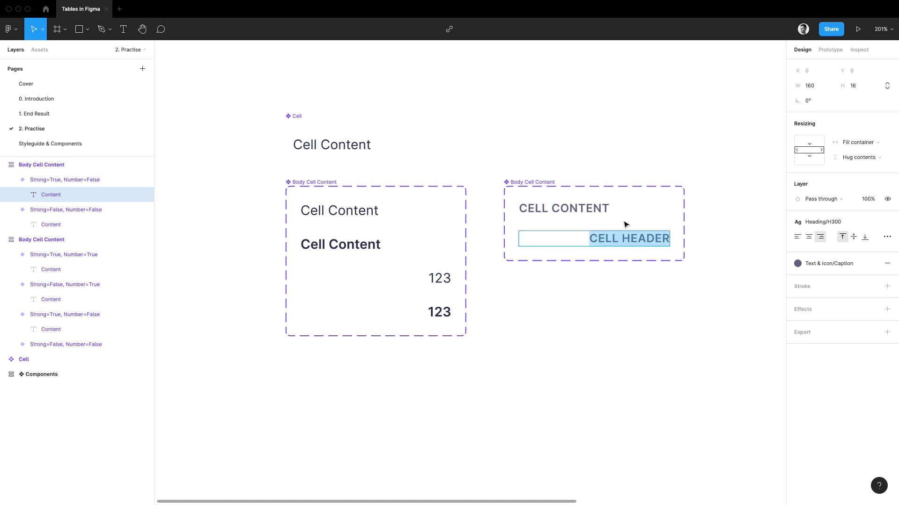
pyautogui.doubleClick(598, 208)
pyautogui.press('super+a')
pyautogui.write('CELL HEADER')
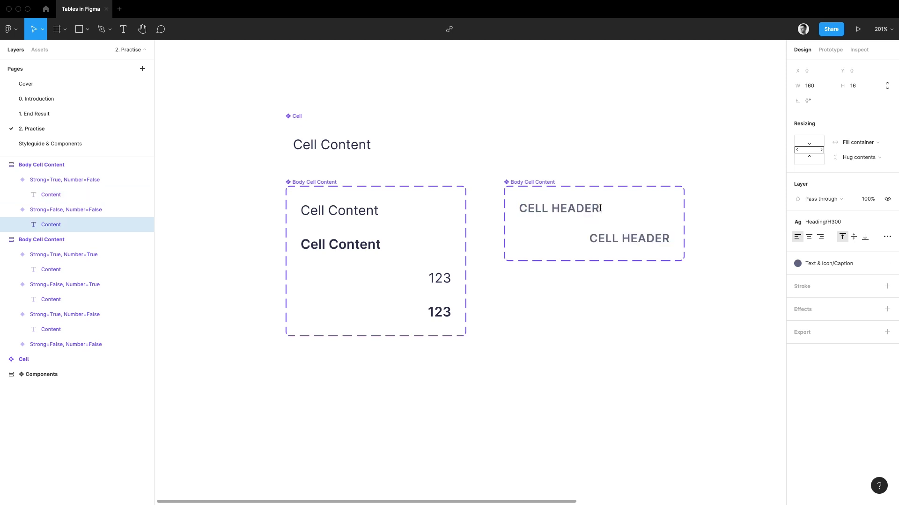
pyautogui.press('Escape')
# Step: Remove the Number property and rename Strong to Align, with values Left and Right
pyautogui.click(41, 165)
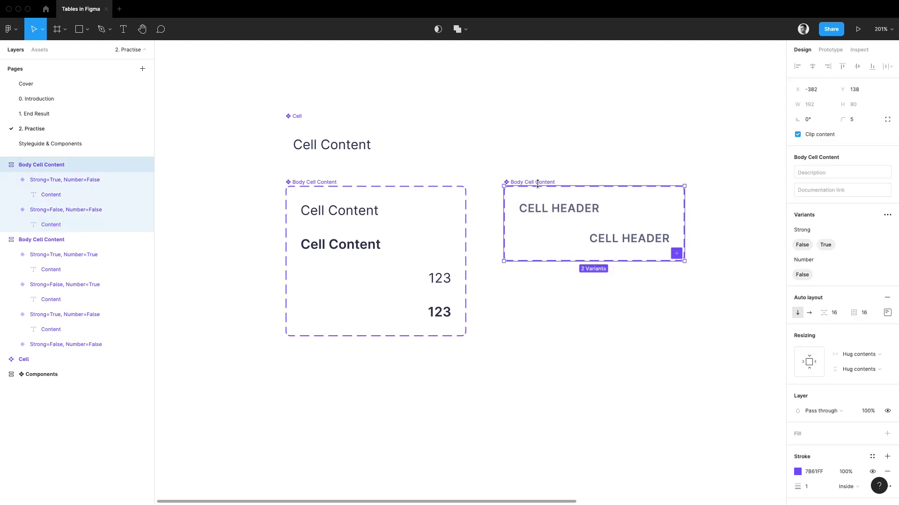
pyautogui.click(886, 260)
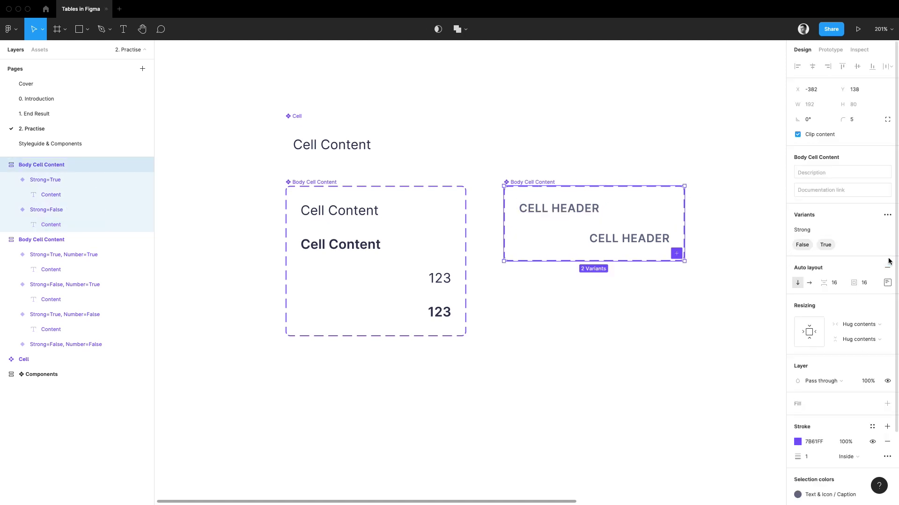
pyautogui.doubleClick(804, 231)
pyautogui.write('Alig')
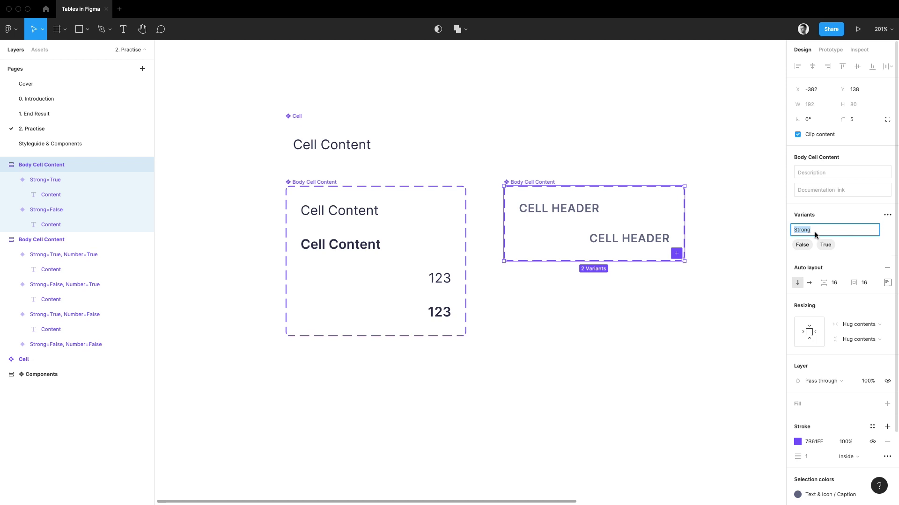
pyautogui.write('n')
pyautogui.press('Return')
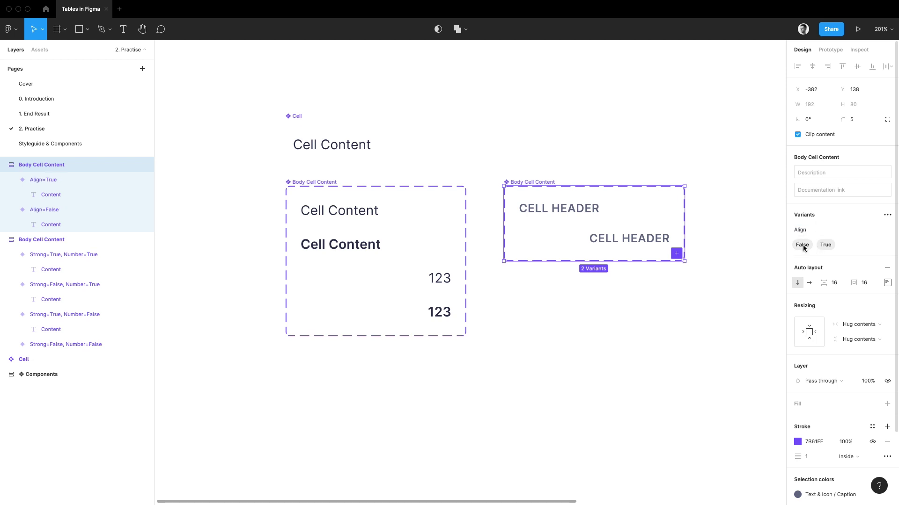
pyautogui.doubleClick(803, 247)
pyautogui.write('Left')
pyautogui.press('Return')
pyautogui.doubleClick(824, 245)
pyautogui.write('Right')
pyautogui.press('Return')
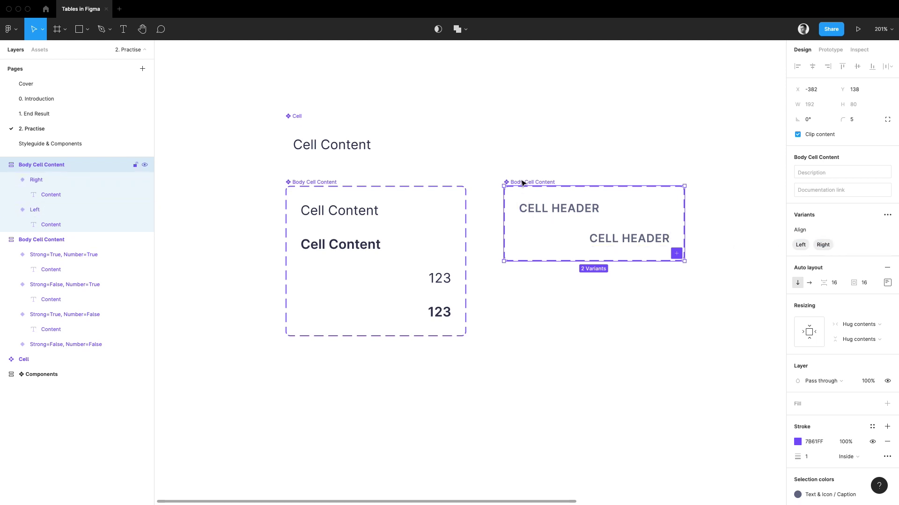
# Step: Rename the header variant set to Header Cell content
pyautogui.hotkey('alt', 'l')
pyautogui.press('super+r')
pyautogui.write('He')
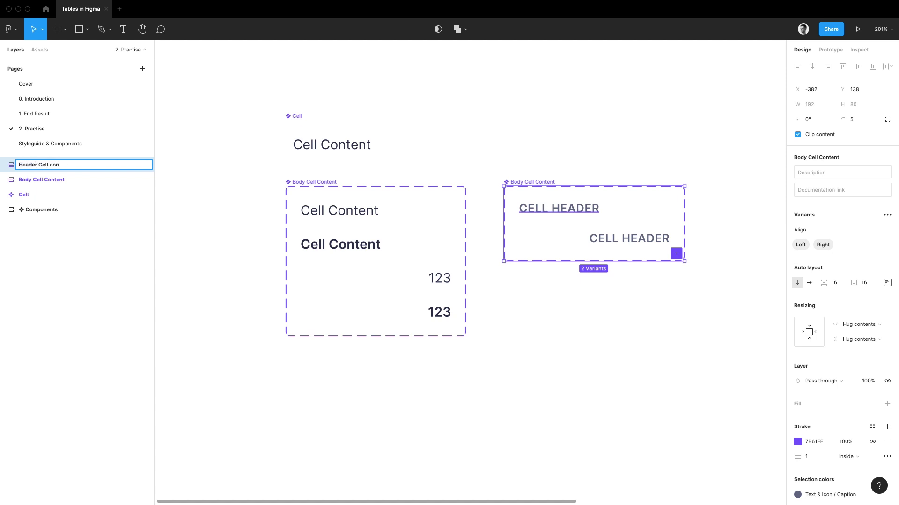
pyautogui.write('ader Cell content')
pyautogui.press('Return')
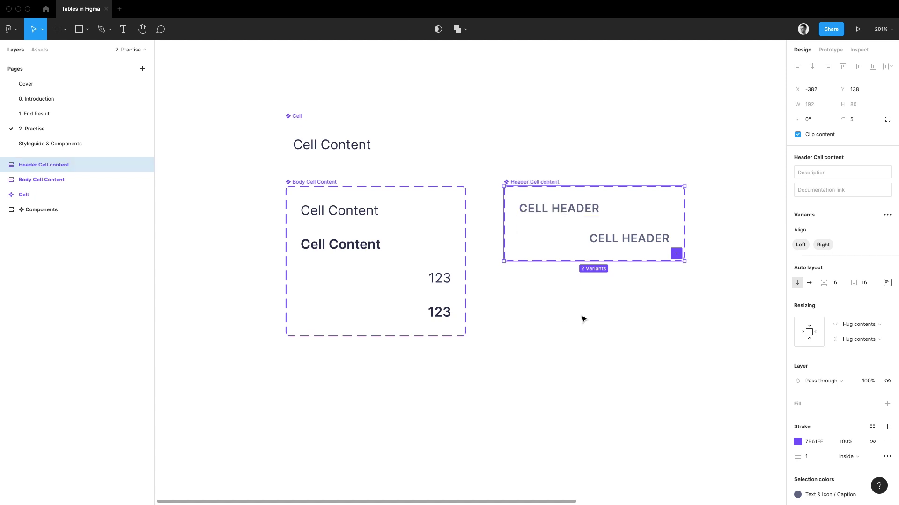
# Step: Replace the Cell's text with a Body Cell Content instance set to fill container width
pyautogui.click(630, 293)
pyautogui.hscroll(3, 544, 298)
pyautogui.scroll(-3, 570, 307)
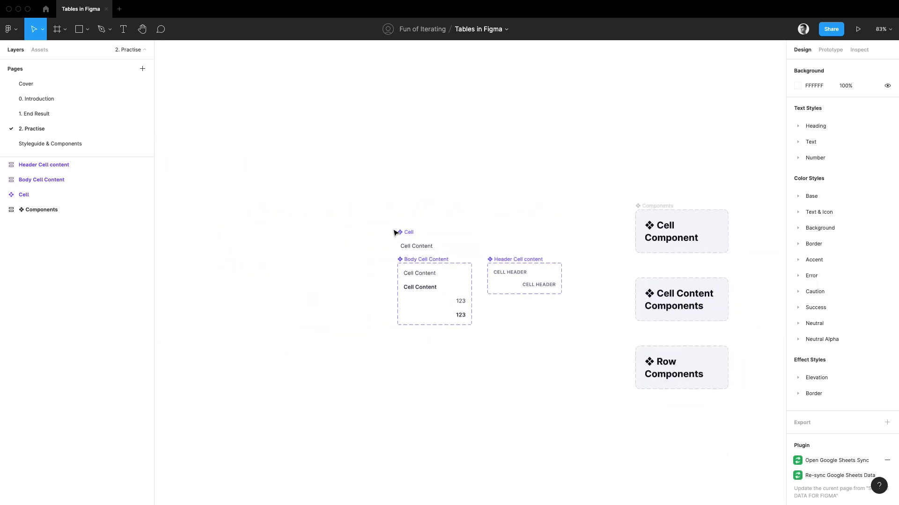
pyautogui.click(423, 245)
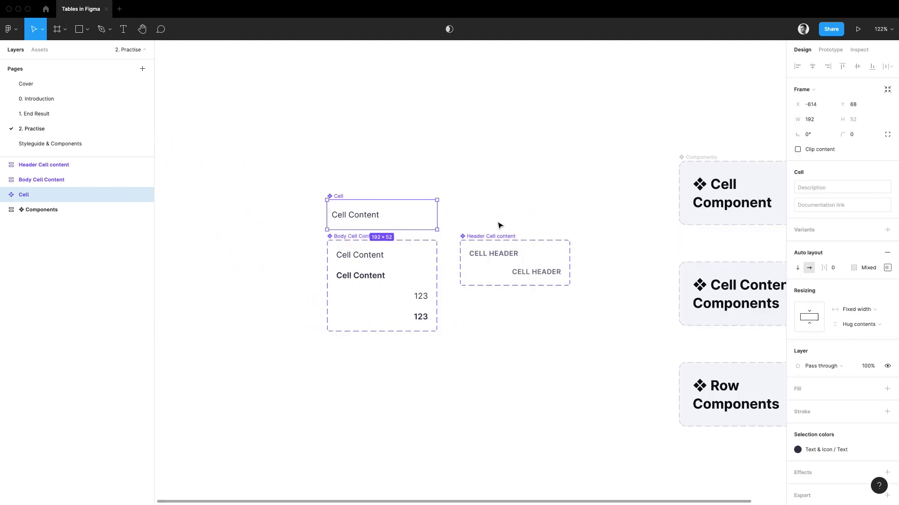
pyautogui.doubleClick(365, 218)
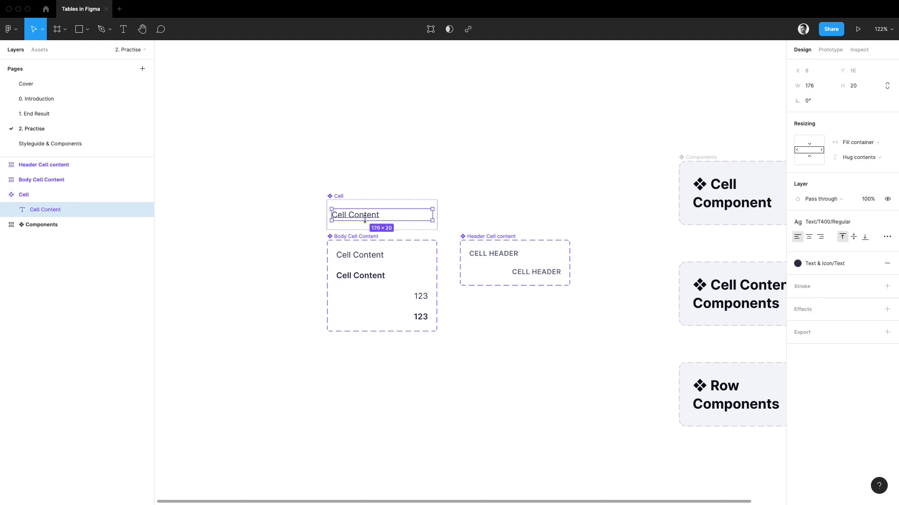
pyautogui.click(486, 186)
pyautogui.click(367, 255)
pyautogui.hotkey('ctrl', 'c')
pyautogui.click(354, 211)
pyautogui.hotkey('ctrl', 'shift', 'r')
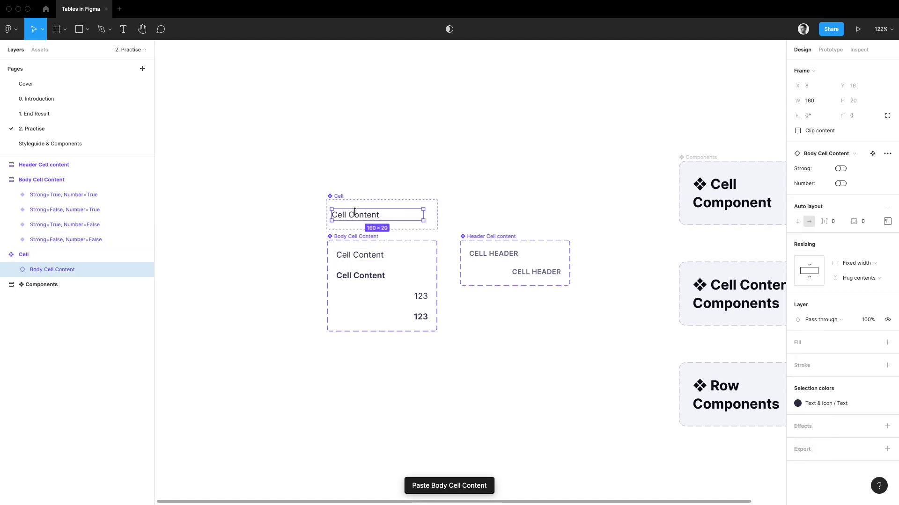
pyautogui.click(863, 264)
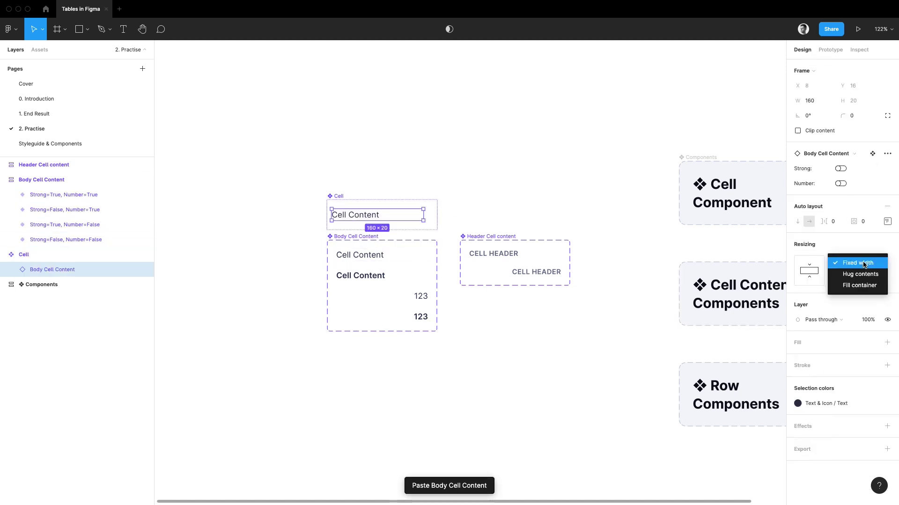
pyautogui.click(861, 287)
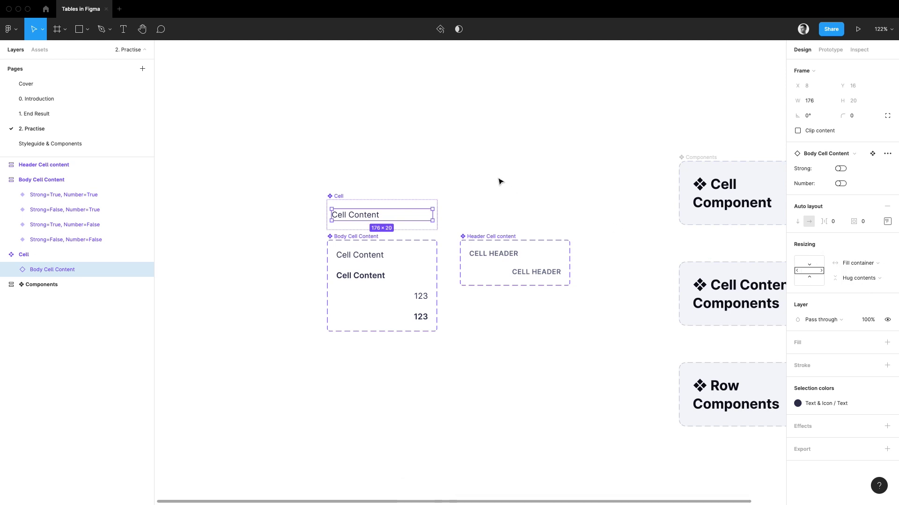
# Step: Move the Cell component into the Cell Component frame
pyautogui.click(545, 167)
pyautogui.hscroll(3, 521, 155)
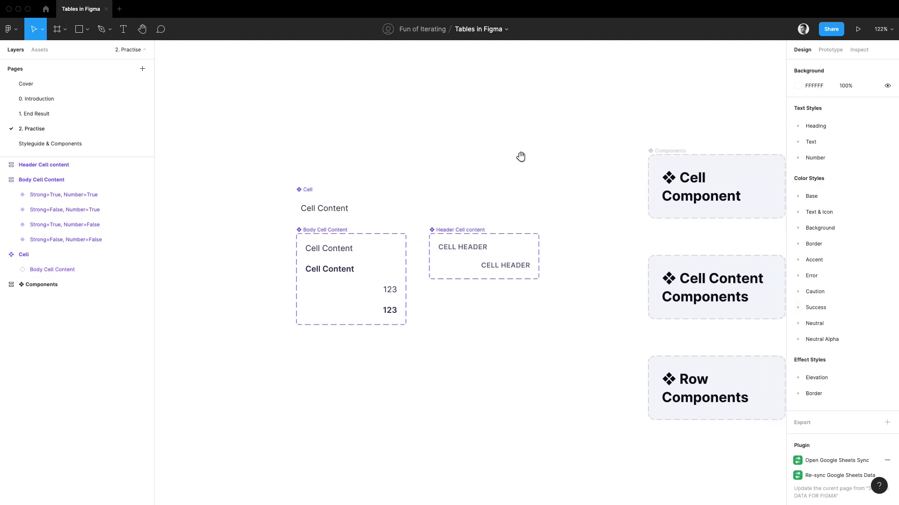
pyautogui.click(317, 194)
pyautogui.moveTo(317, 194); pyautogui.dragTo(658, 205)
# Step: Move the Header Cell content and Body Cell Content sets into the Cell Content Components frame
pyautogui.hscroll(3, 507, 169)
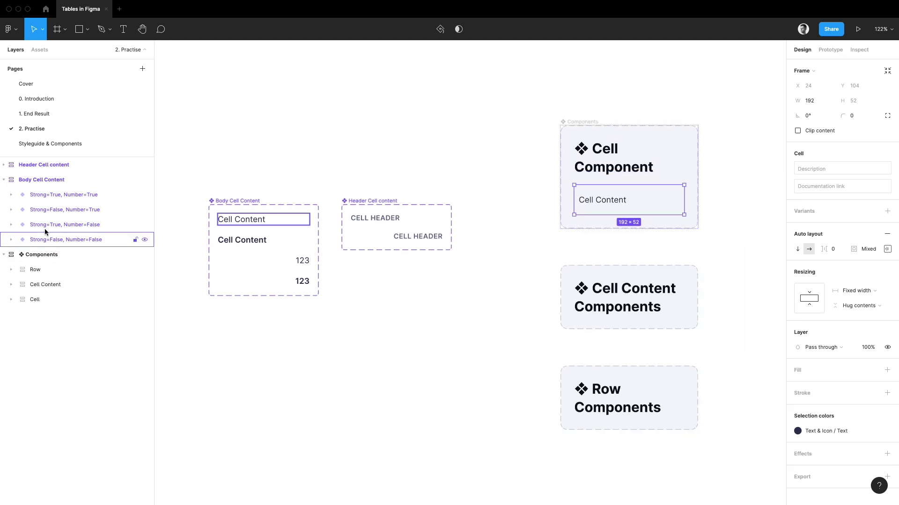
pyautogui.click(44, 164)
pyautogui.keyDown('shift'); pyautogui.click(49, 180); pyautogui.keyUp('shift')
pyautogui.moveTo(56, 180); pyautogui.dragTo(55, 286)
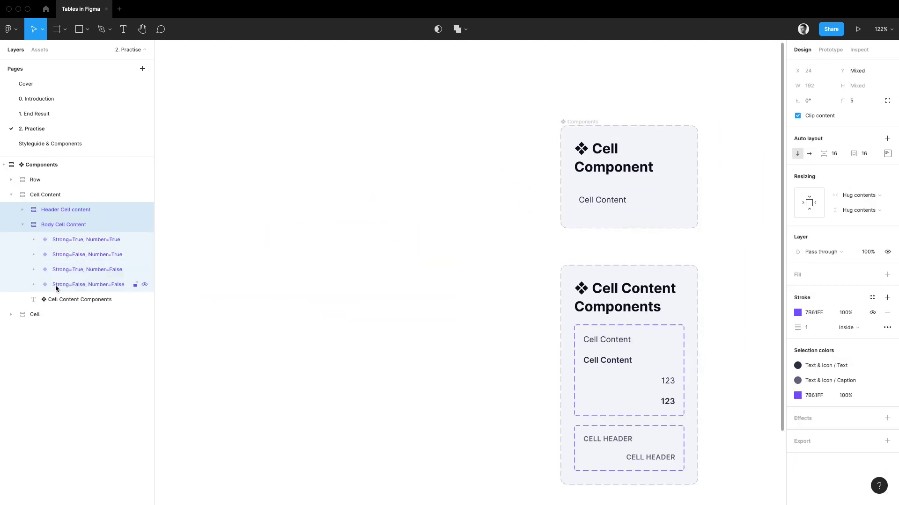
pyautogui.scroll(-5, 478, 247)
pyautogui.moveTo(362, 263); pyautogui.dragTo(397, 251)
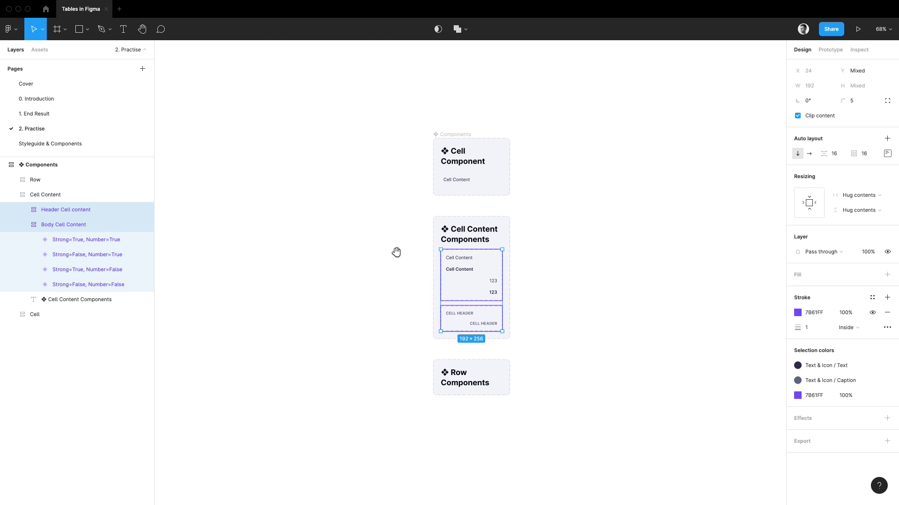